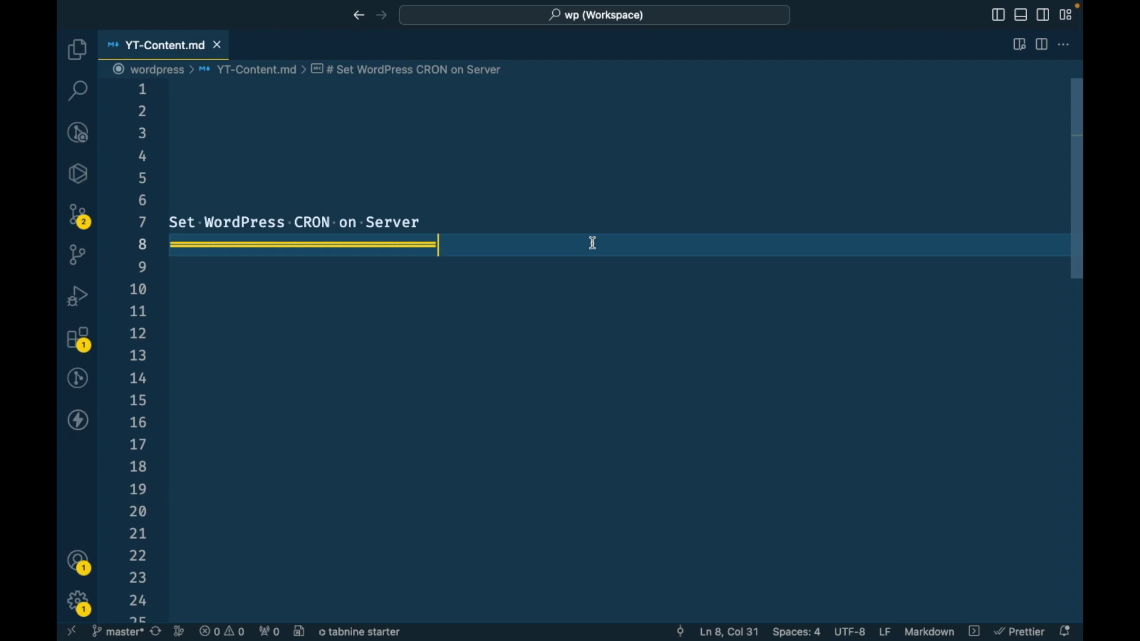
# Scroll the notes down to the 'Why you should set CRON on Server?' heading
pyautogui.scroll(-9, 593, 243)
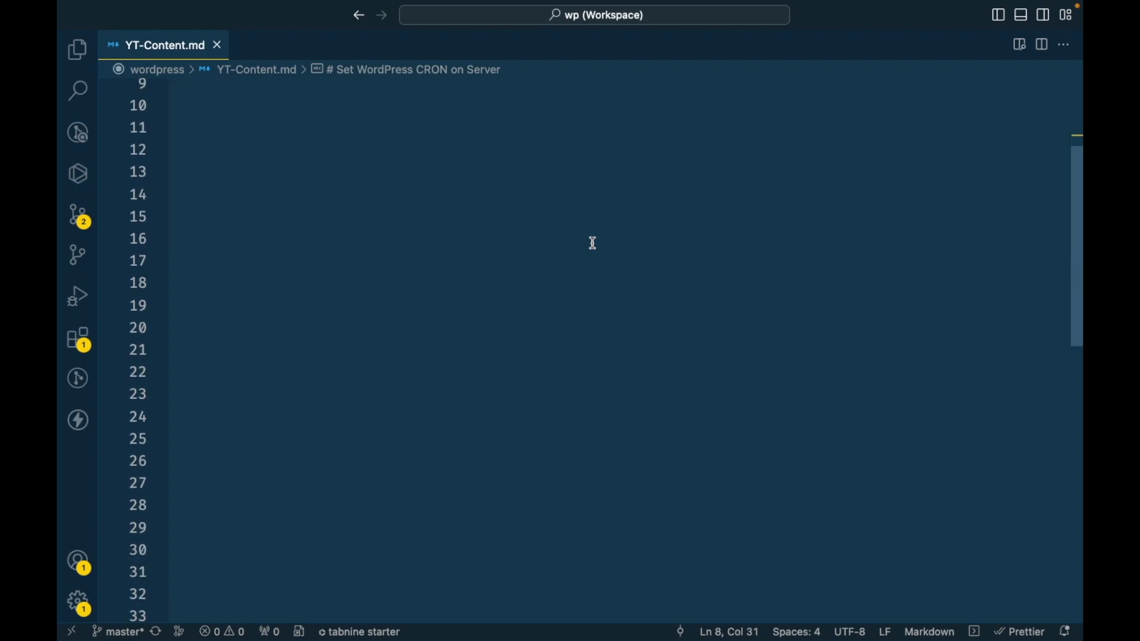
pyautogui.scroll(-1, 593, 244)
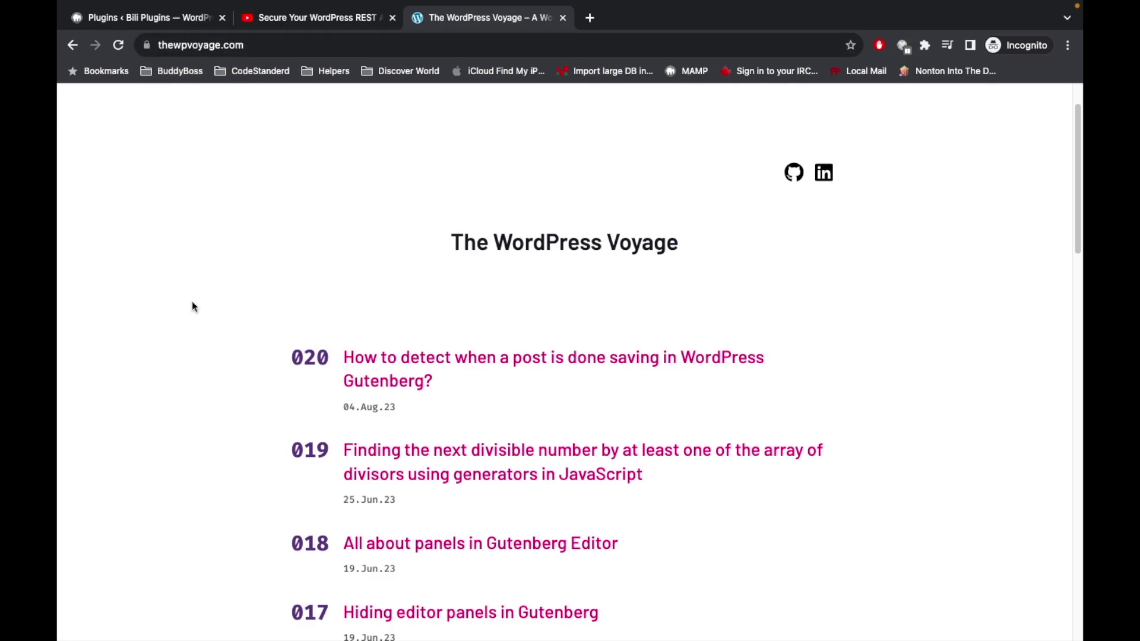
# Scroll through The WordPress Voyage blog's post list in Chrome
pyautogui.scroll(-10, 193, 305)
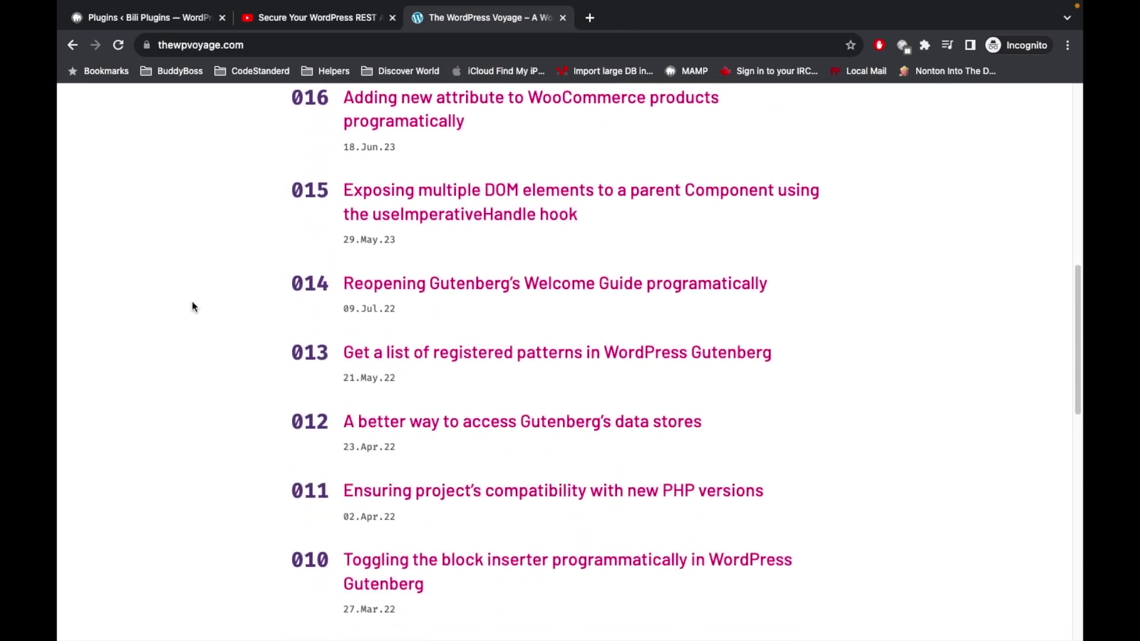
pyautogui.scroll(-1, 191, 301)
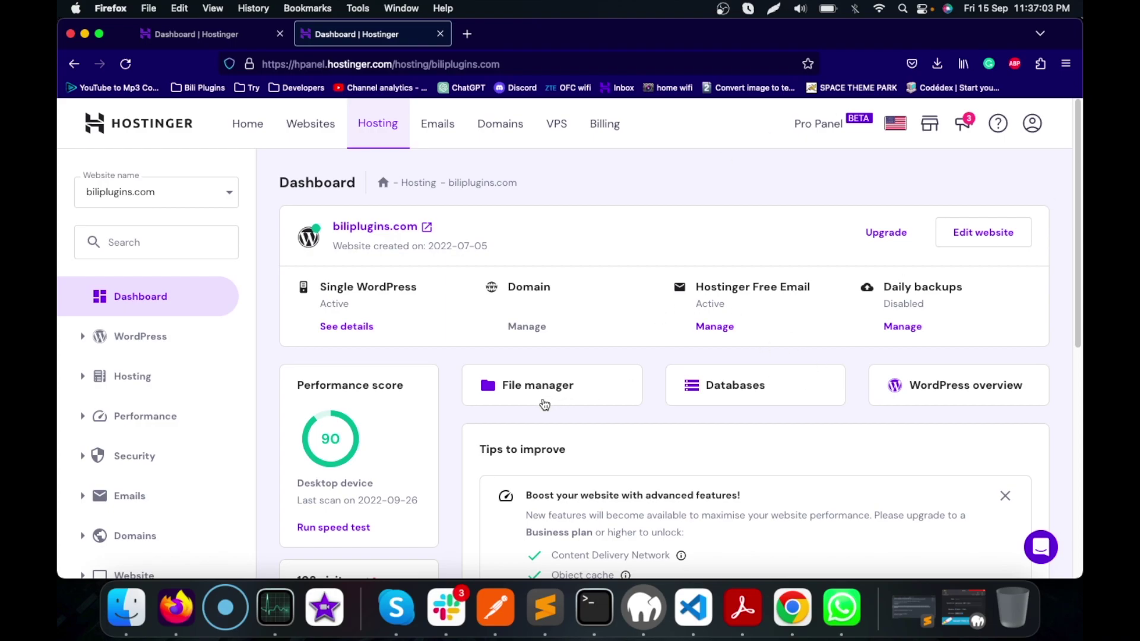
# Open the File Manager for biliplugins.com from the hPanel dashboard
pyautogui.scroll(-3, 162, 387)
pyautogui.scroll(-5, 150, 404)
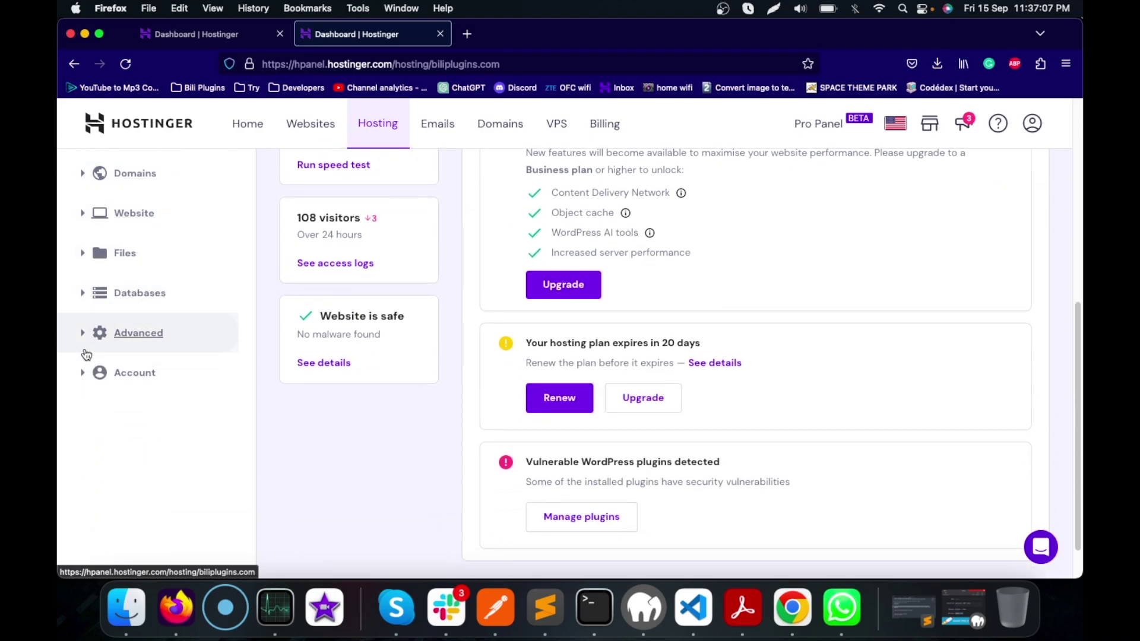
pyautogui.scroll(8, 327, 322)
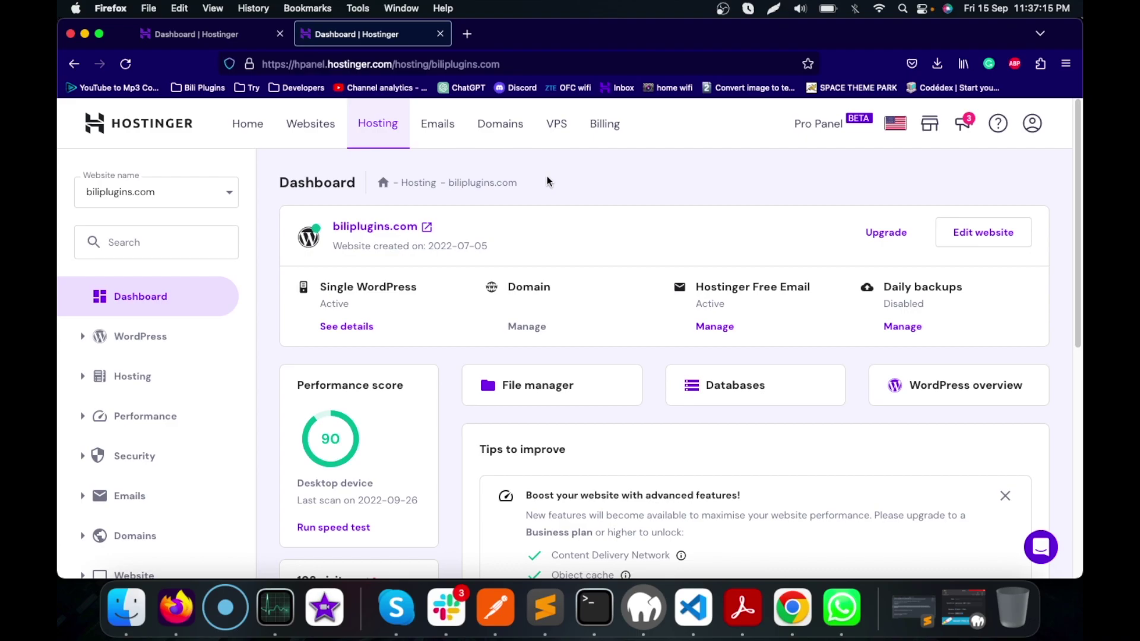
pyautogui.click(533, 385)
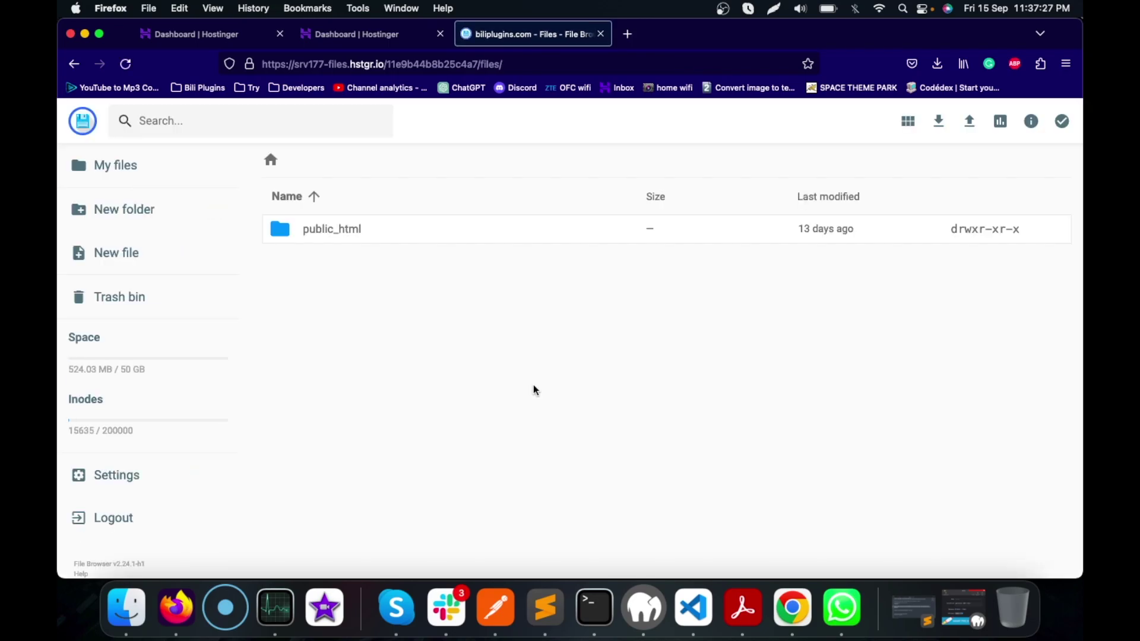
# Open public_html and check the file information for wp-config.php
pyautogui.doubleClick(320, 235)
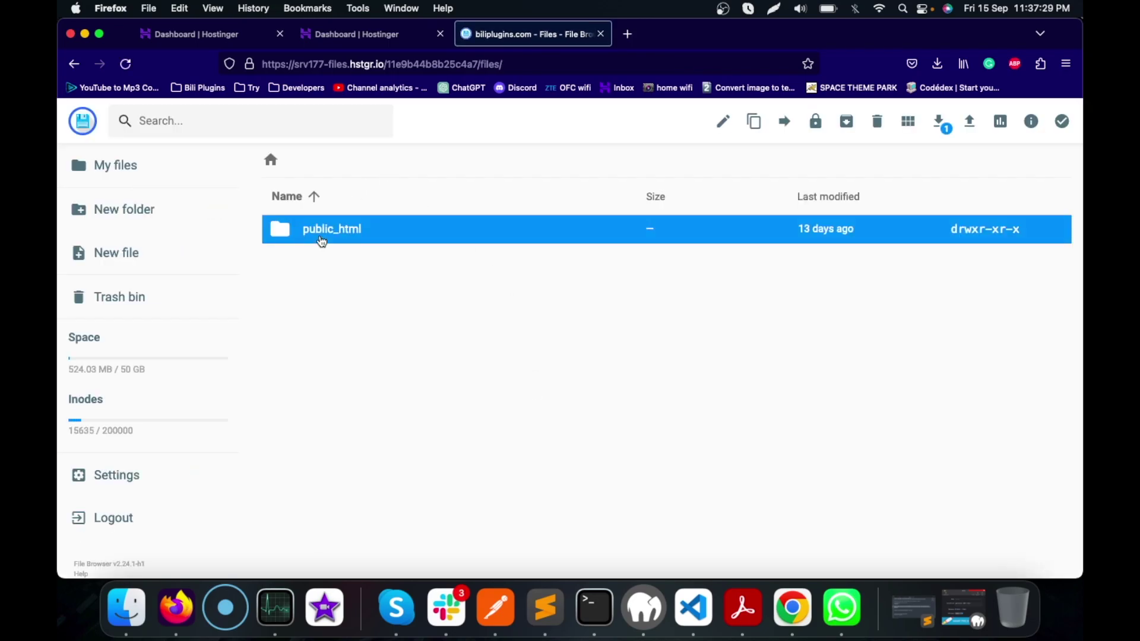
pyautogui.scroll(-8, 412, 290)
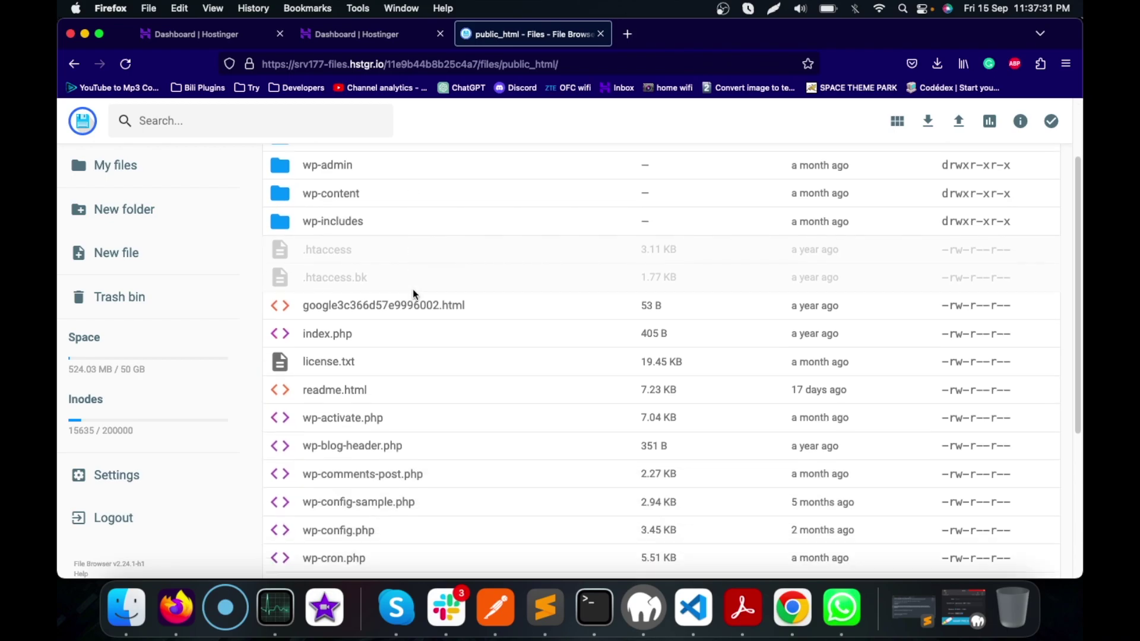
pyautogui.scroll(-2, 413, 294)
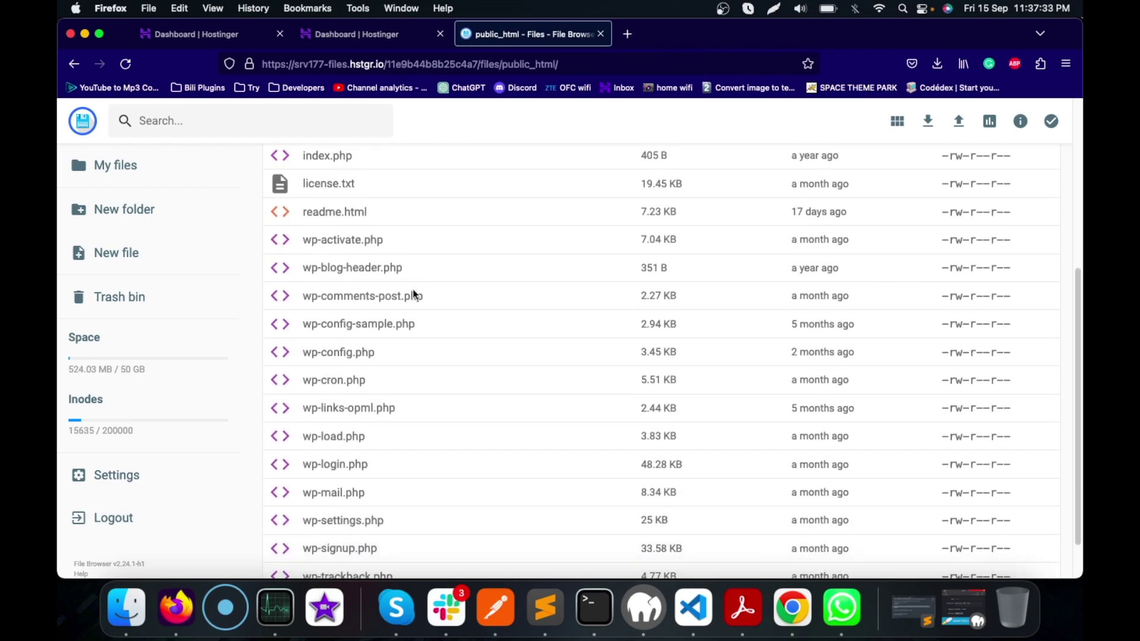
pyautogui.click(342, 347)
pyautogui.rightClick(341, 347)
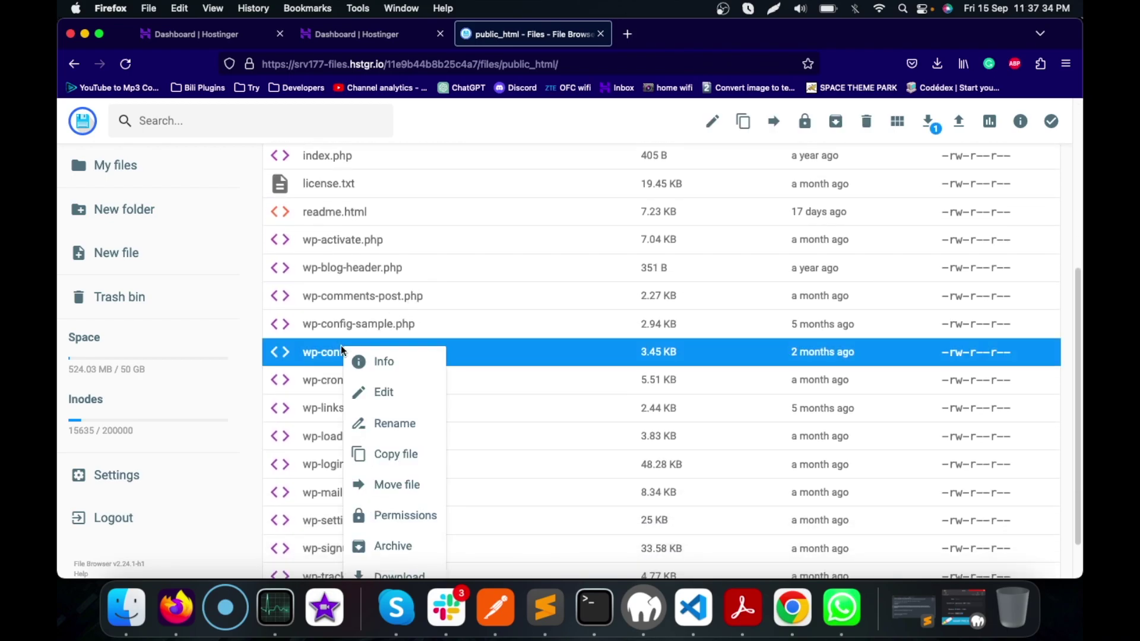
pyautogui.click(392, 361)
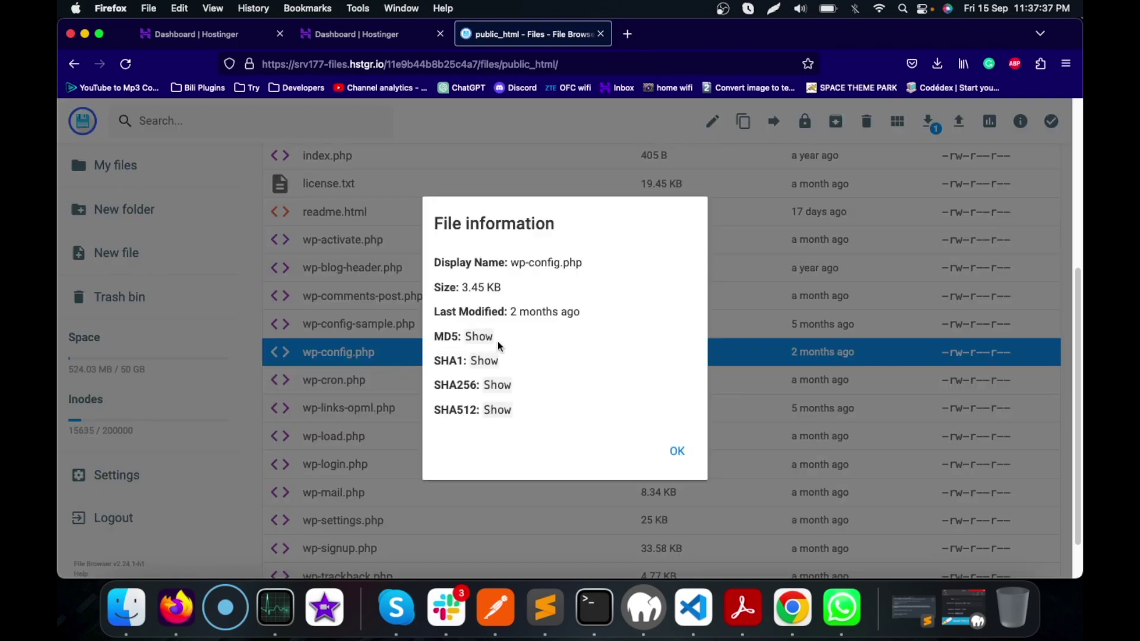
pyautogui.click(677, 452)
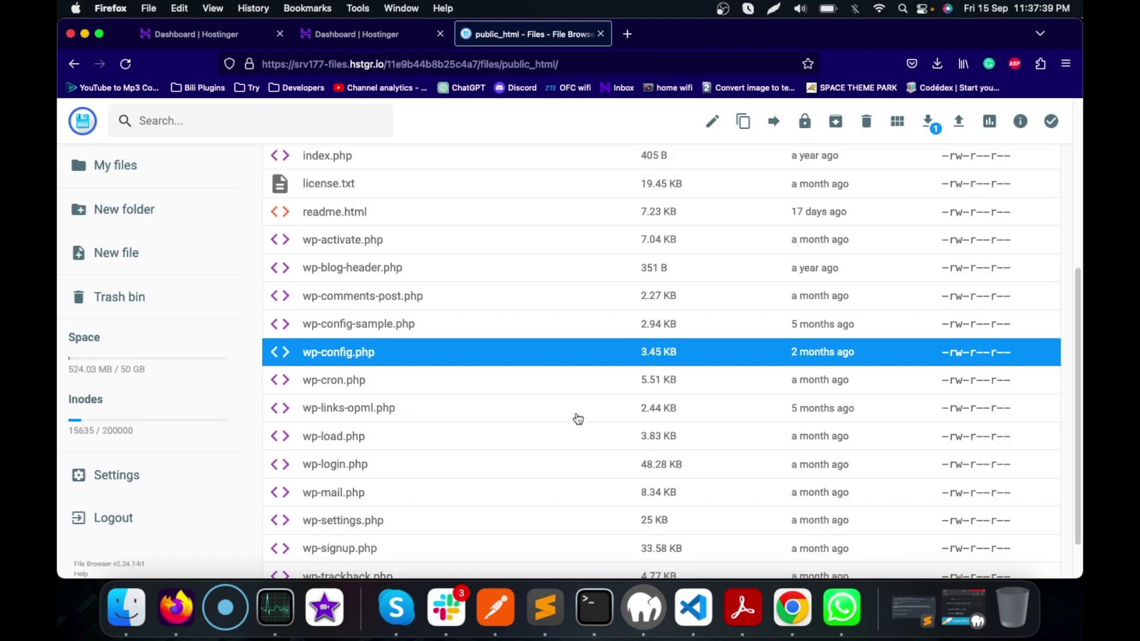
# Open wp-config.php in the built-in code editor
pyautogui.rightClick(315, 354)
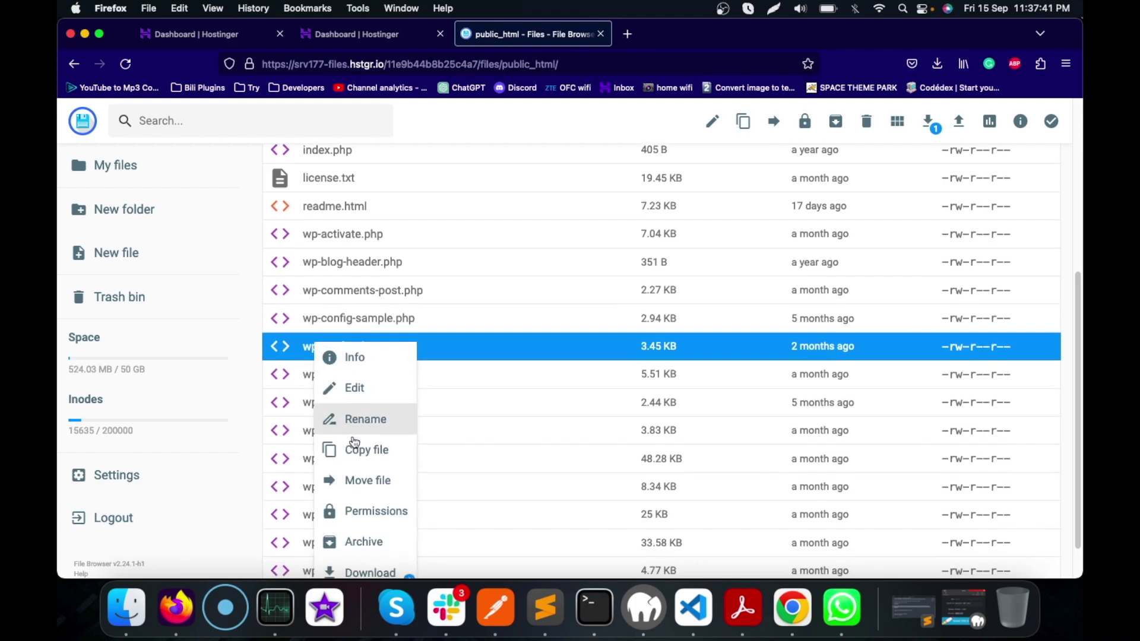
pyautogui.scroll(-1, 354, 443)
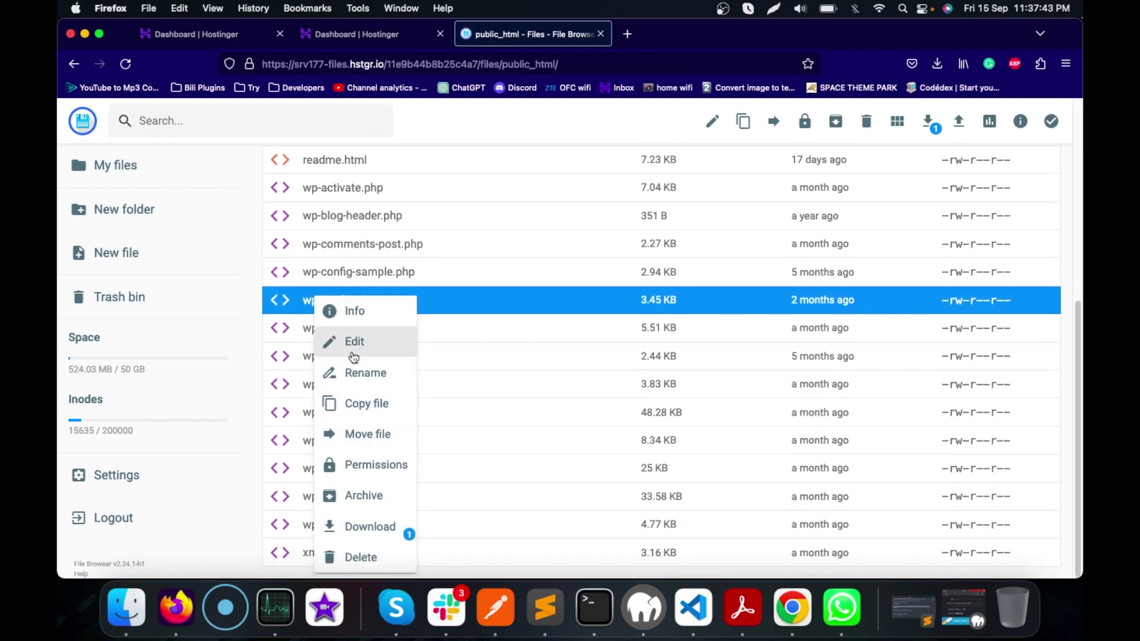
pyautogui.click(355, 356)
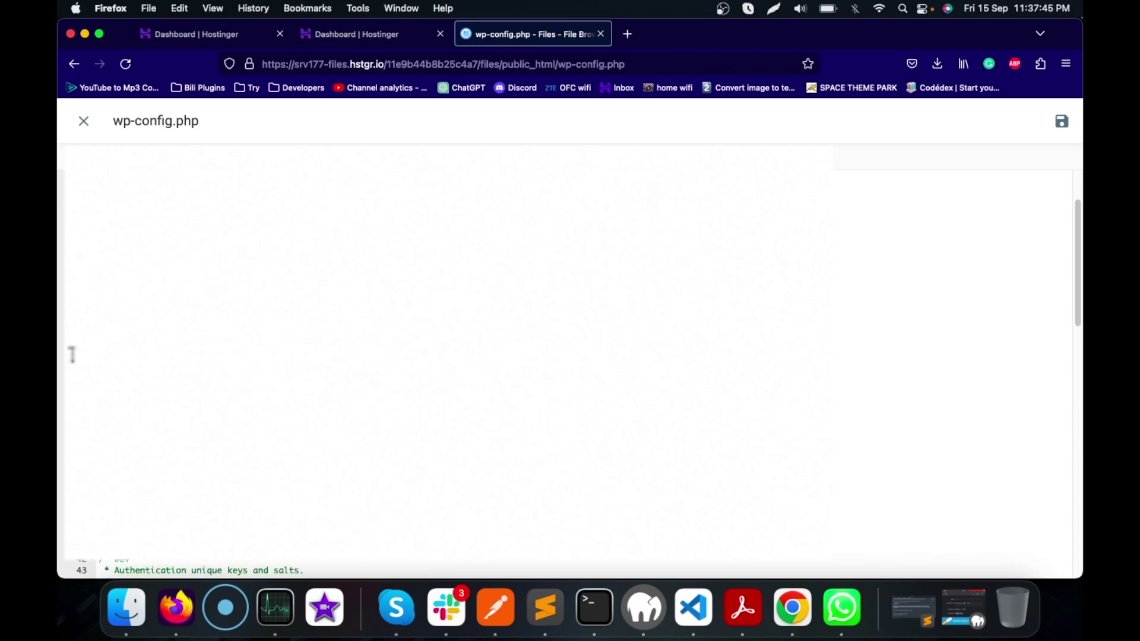
pyautogui.scroll(-5, 72, 354)
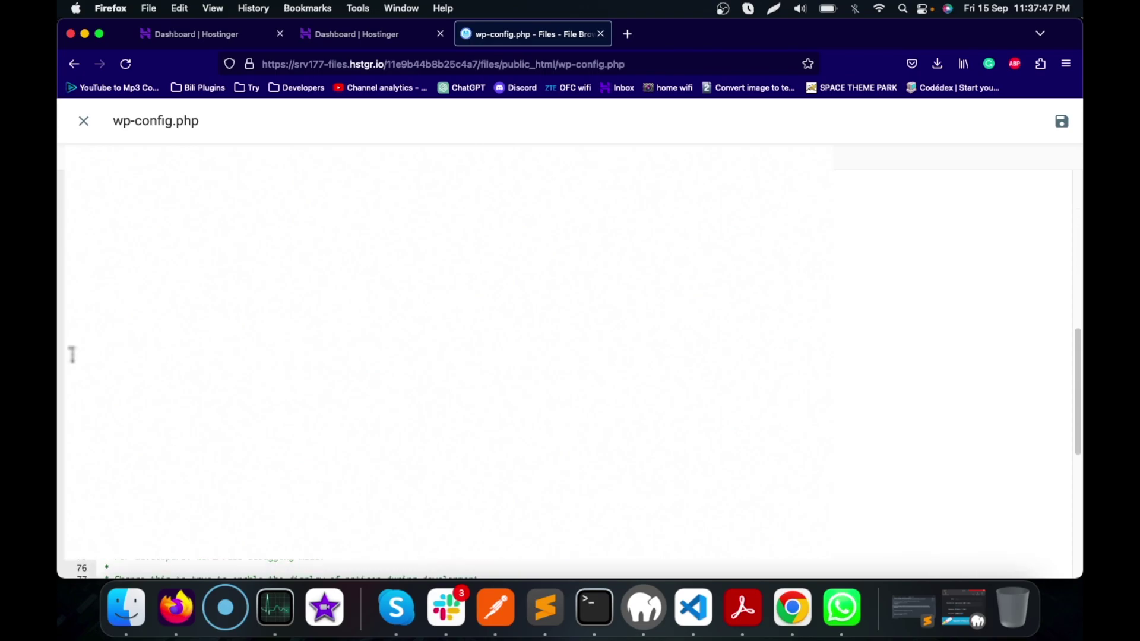
pyautogui.scroll(-5, 73, 354)
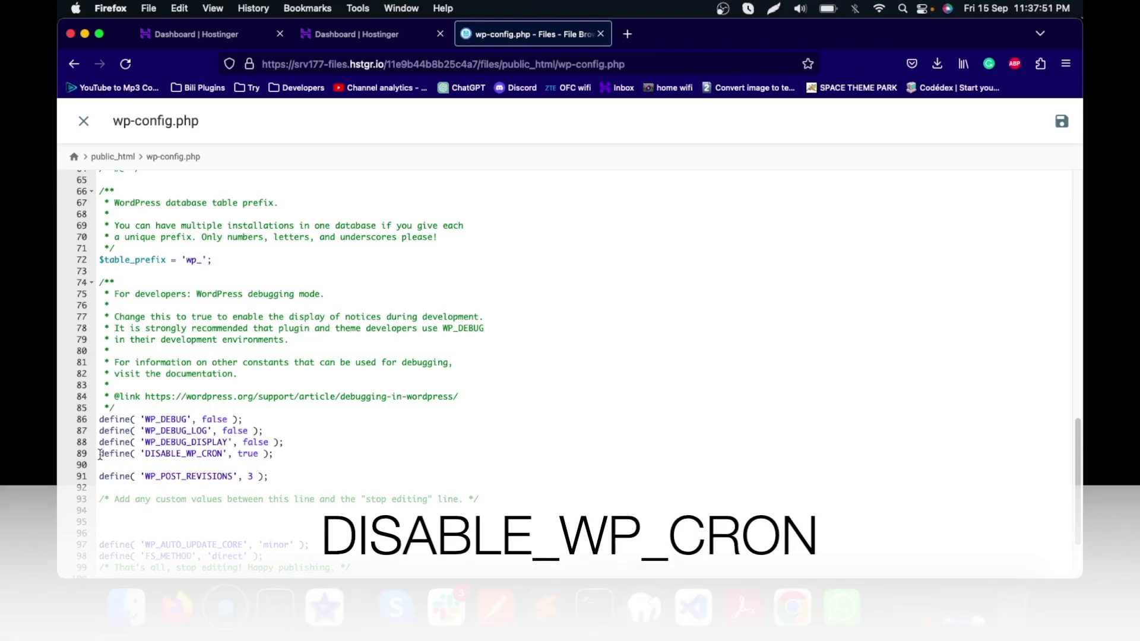
pyautogui.moveTo(100, 455); pyautogui.dragTo(285, 456)
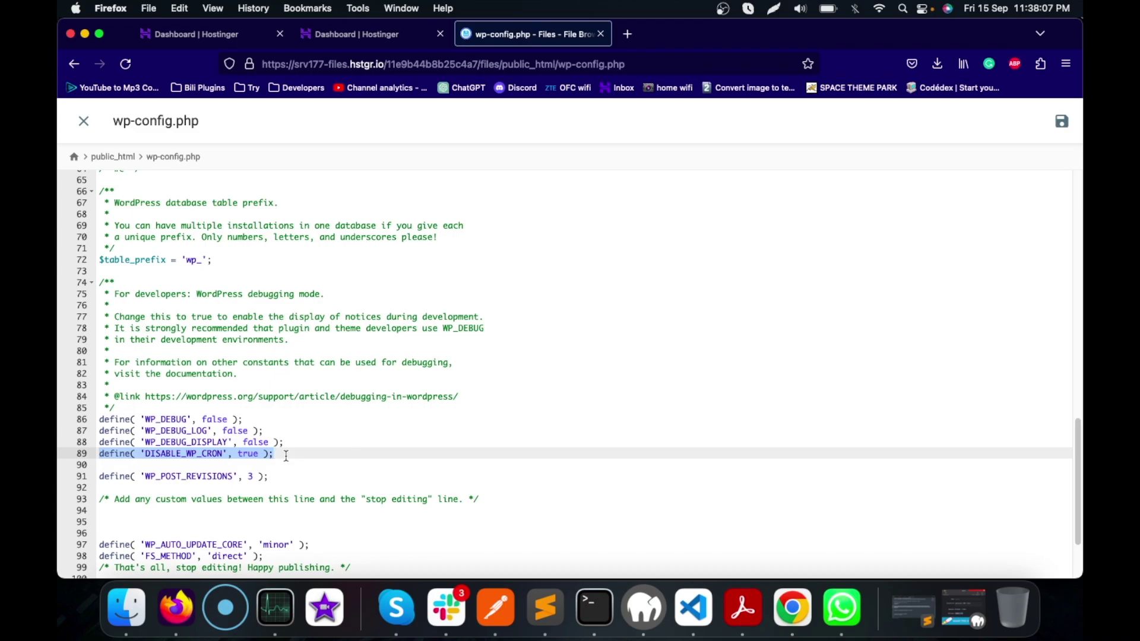
pyautogui.click(285, 455)
pyautogui.moveTo(319, 456); pyautogui.dragTo(83, 456)
# Close the wp-config.php editor and find Cron Jobs by searching 'cron' in the sidebar
pyautogui.click(601, 34)
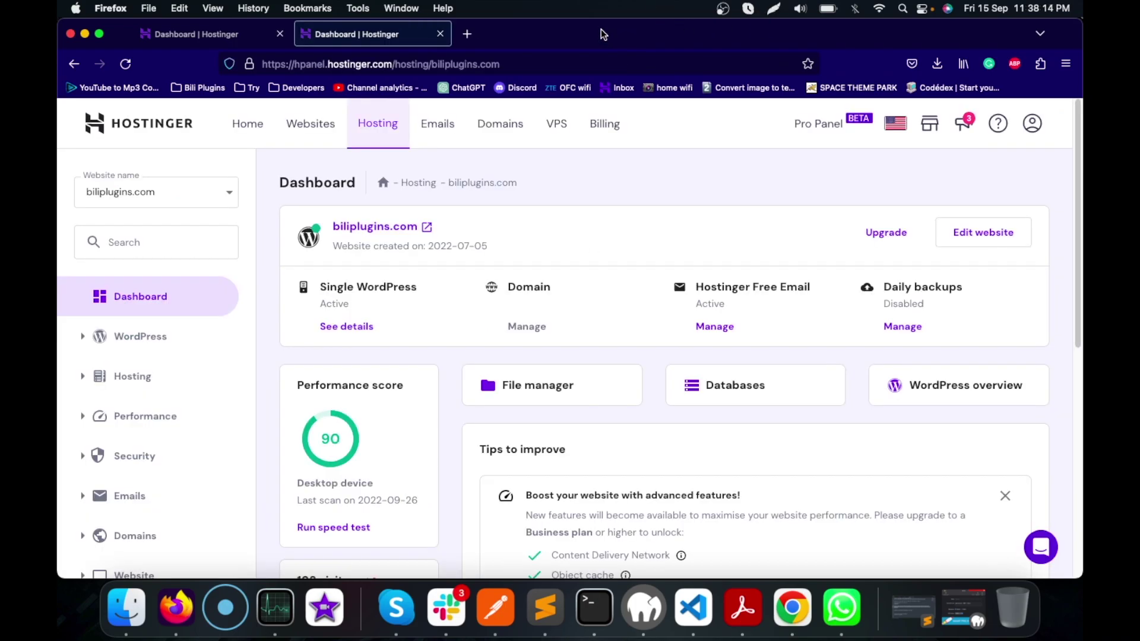
pyautogui.click(113, 242)
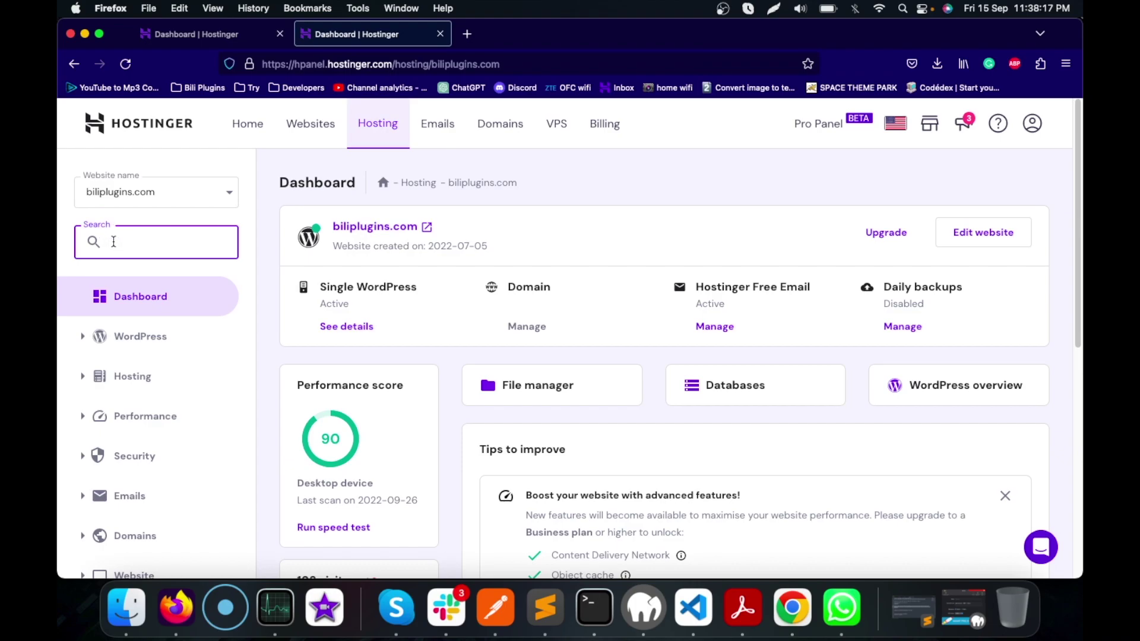
pyautogui.write('cron')
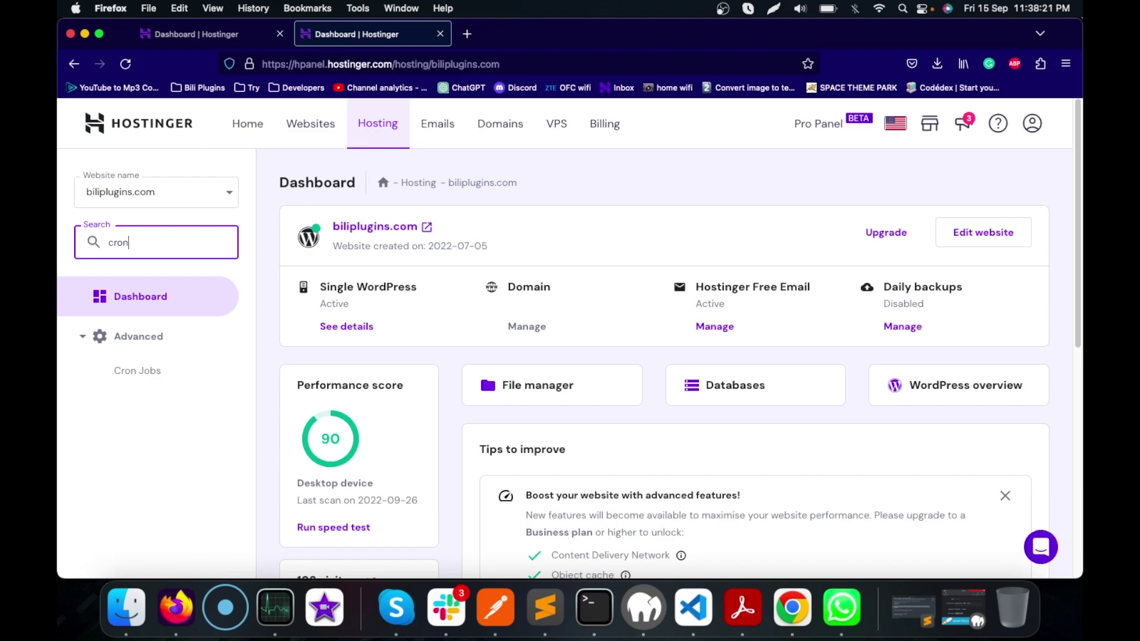
pyautogui.click(138, 371)
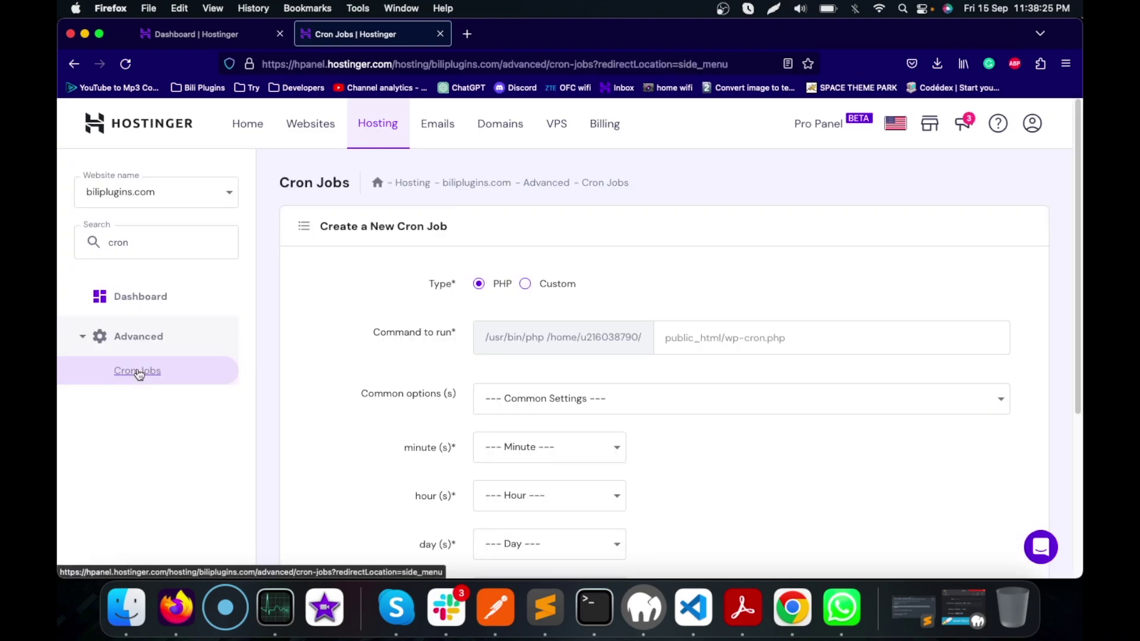
# Set the new cron job type to Custom and review the existing job's output log
pyautogui.click(525, 284)
pyautogui.scroll(-3, 394, 312)
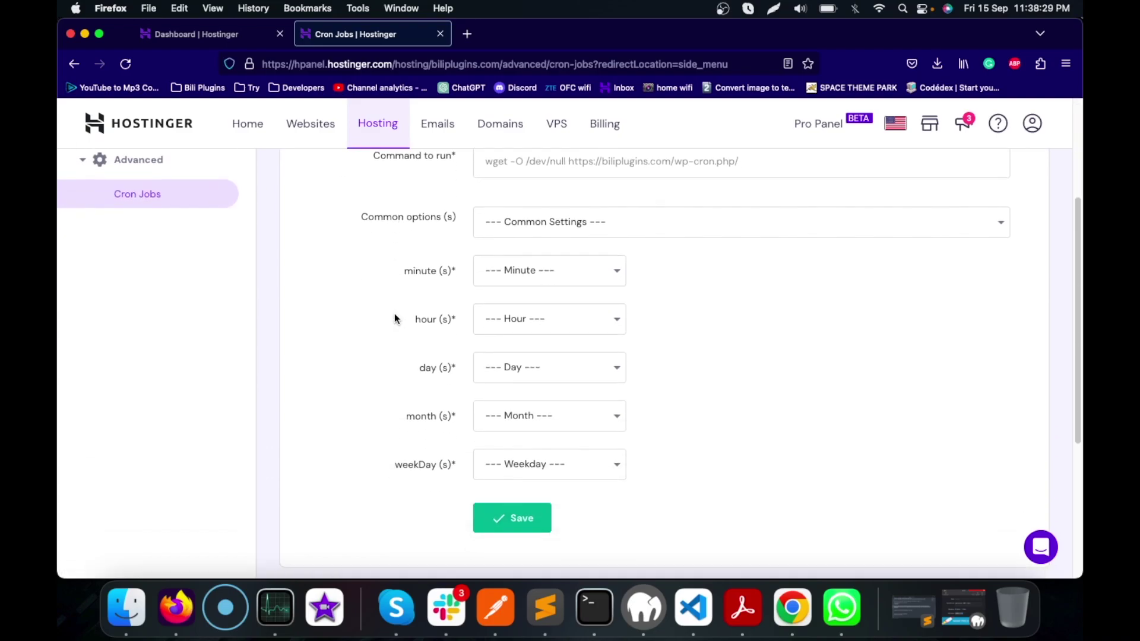
pyautogui.scroll(-4, 395, 318)
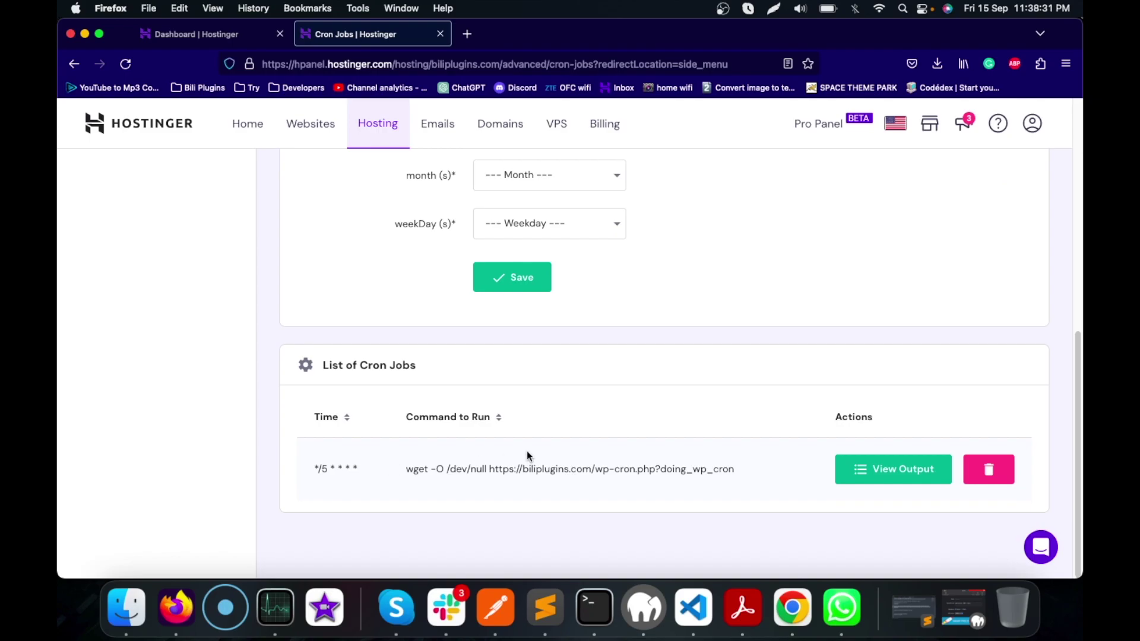
pyautogui.scroll(7, 527, 457)
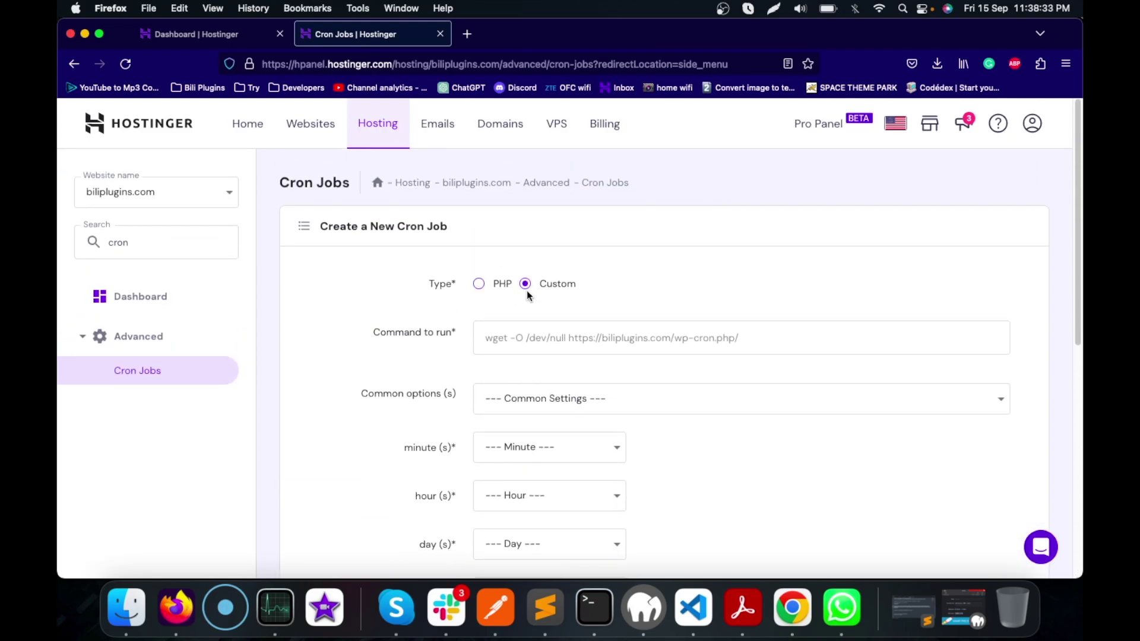
pyautogui.scroll(-7, 433, 348)
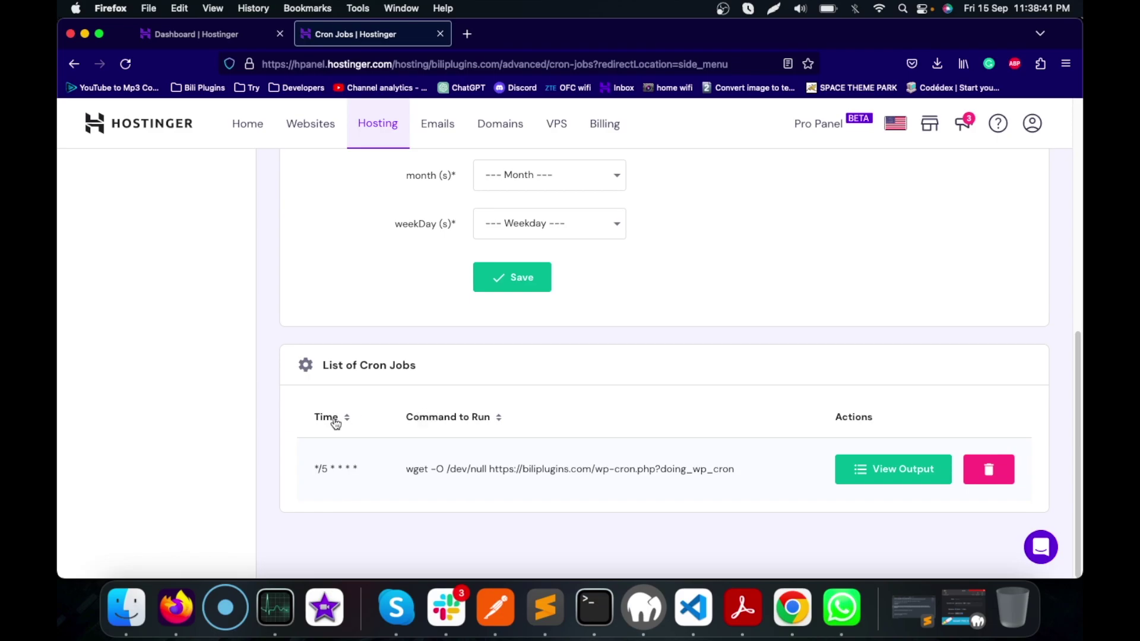
pyautogui.click(906, 472)
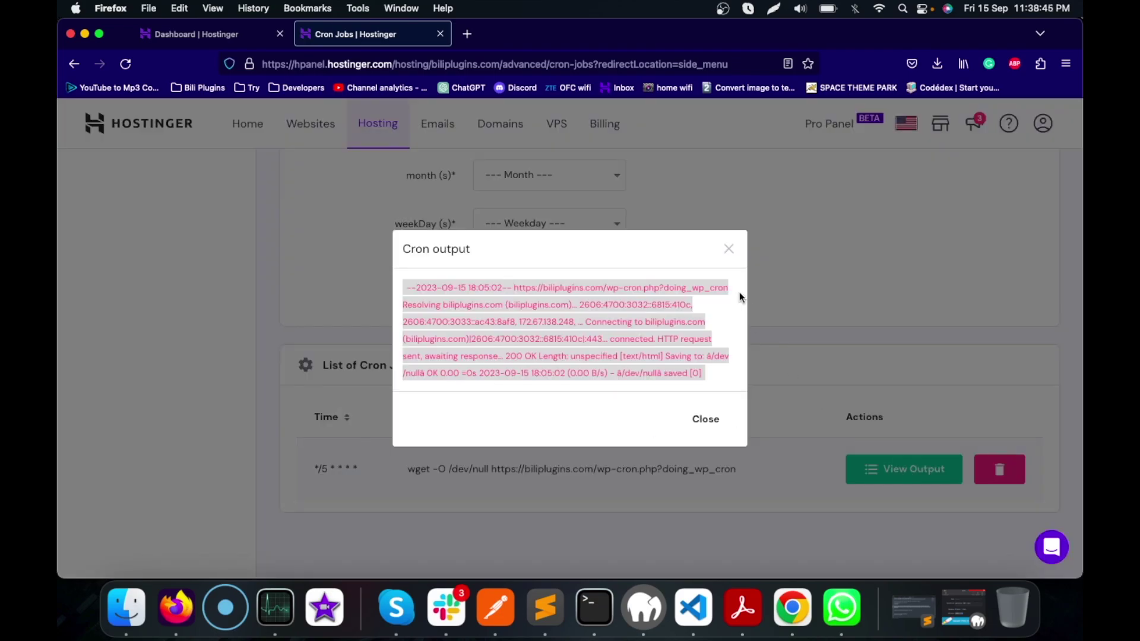
pyautogui.click(727, 248)
# Keep the Custom type and highlight the existing */5 wget wp-cron.php command
pyautogui.scroll(3, 508, 409)
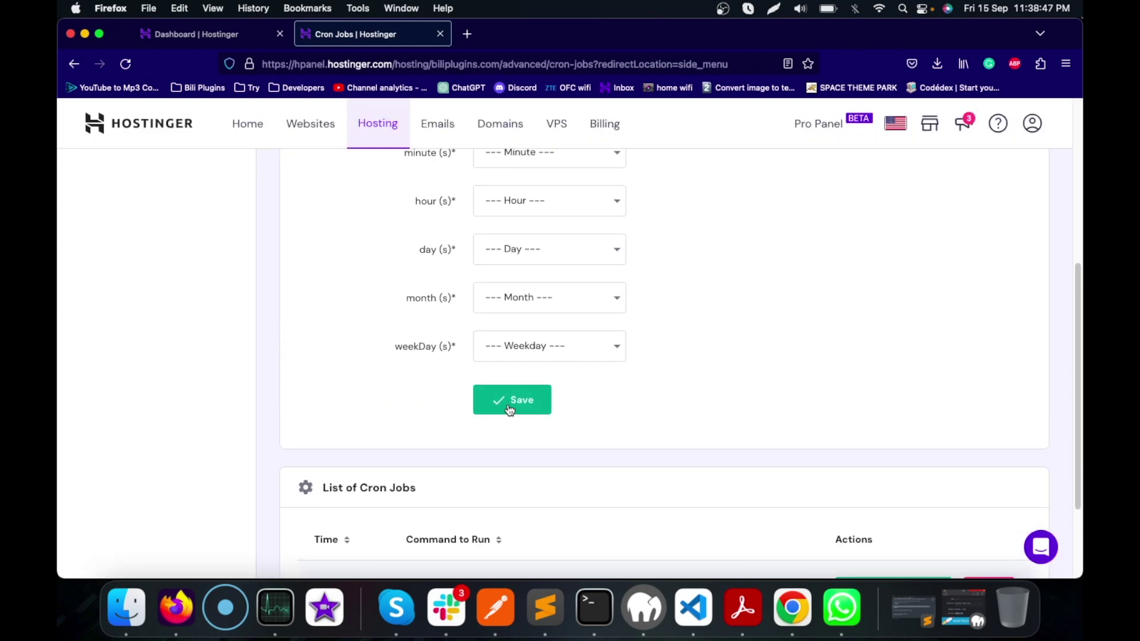
pyautogui.scroll(-3, 506, 408)
pyautogui.scroll(10, 507, 407)
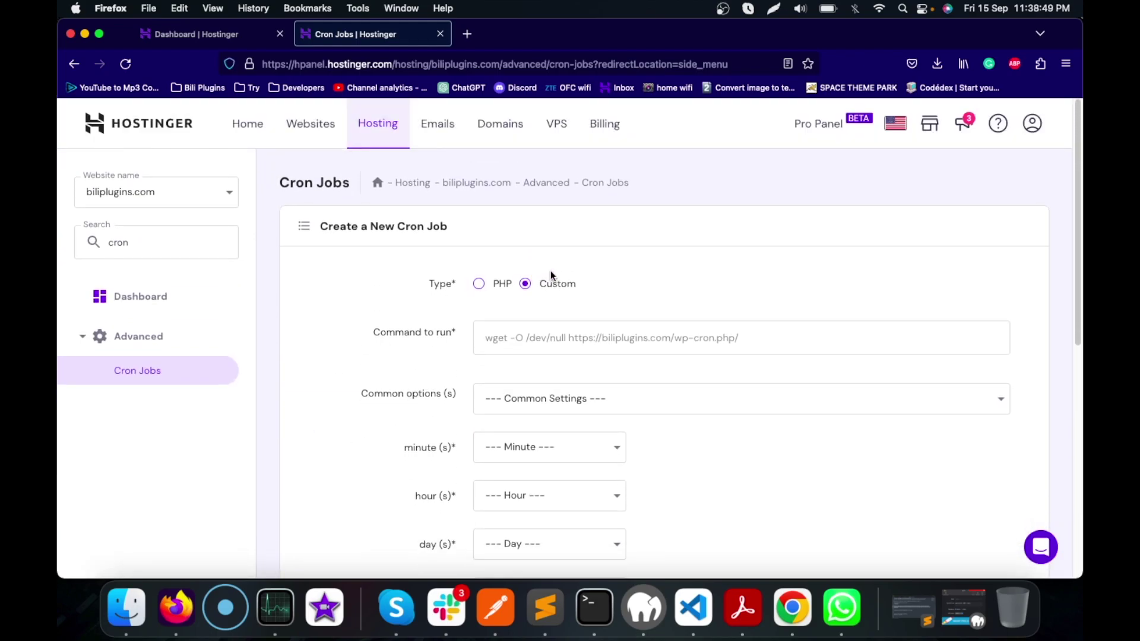
pyautogui.click(527, 284)
pyautogui.click(526, 283)
pyautogui.scroll(-7, 417, 356)
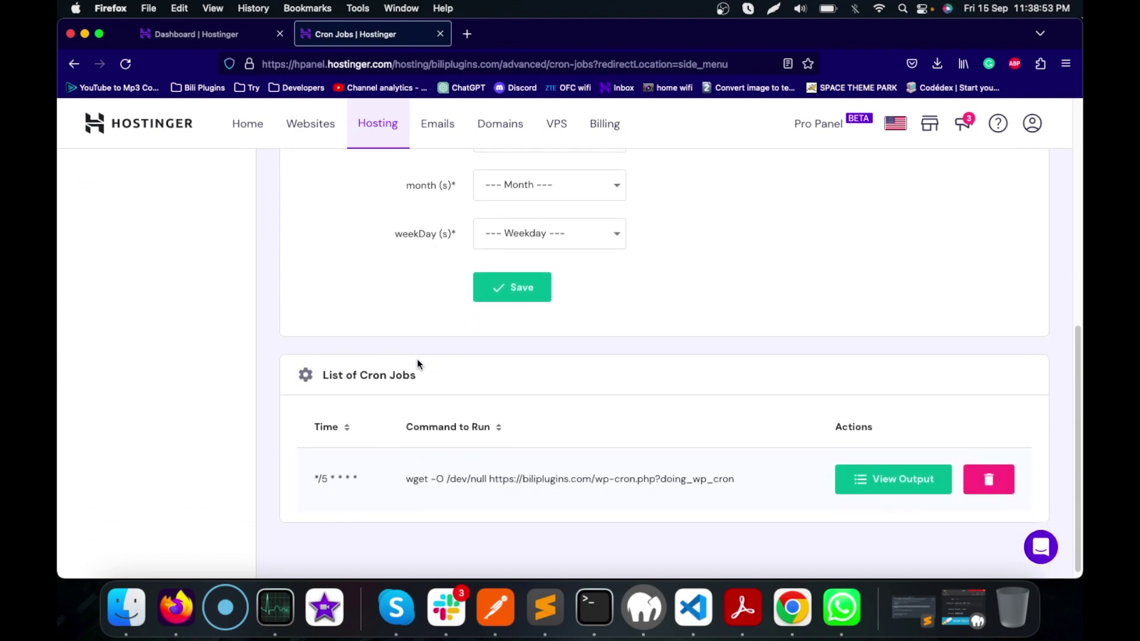
pyautogui.moveTo(406, 479); pyautogui.dragTo(746, 485)
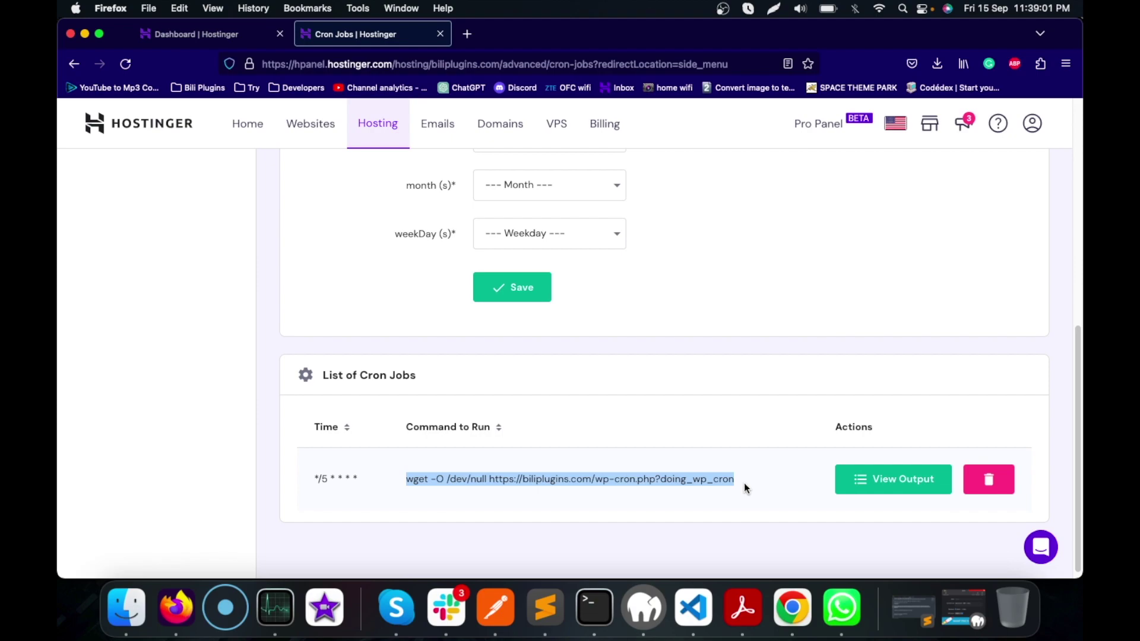
pyautogui.click(744, 486)
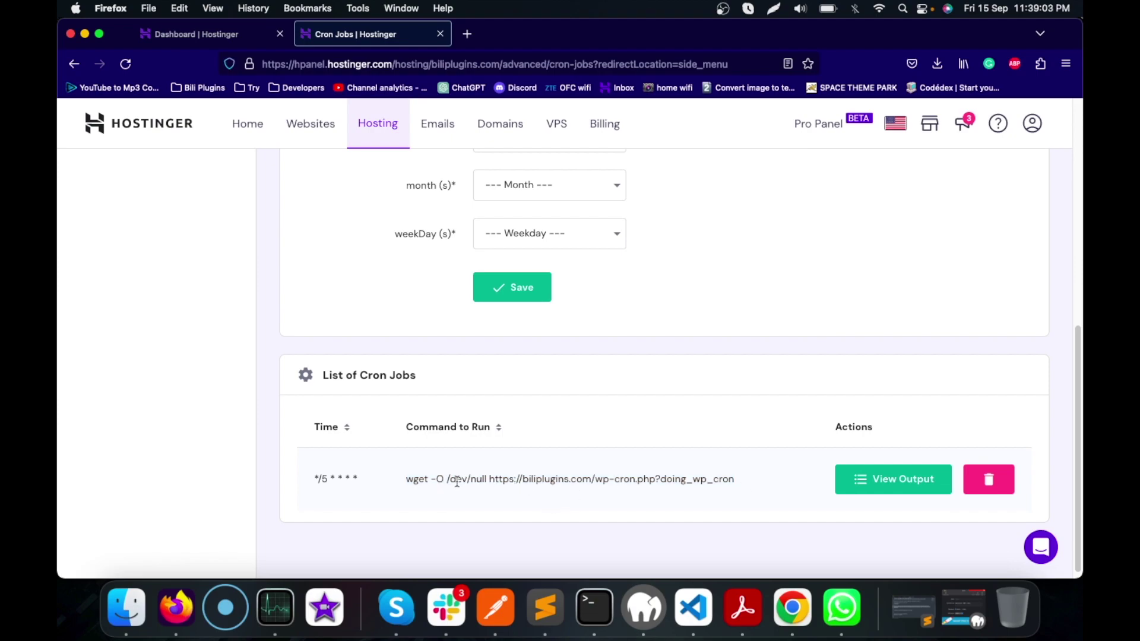
pyautogui.moveTo(449, 481); pyautogui.dragTo(736, 480)
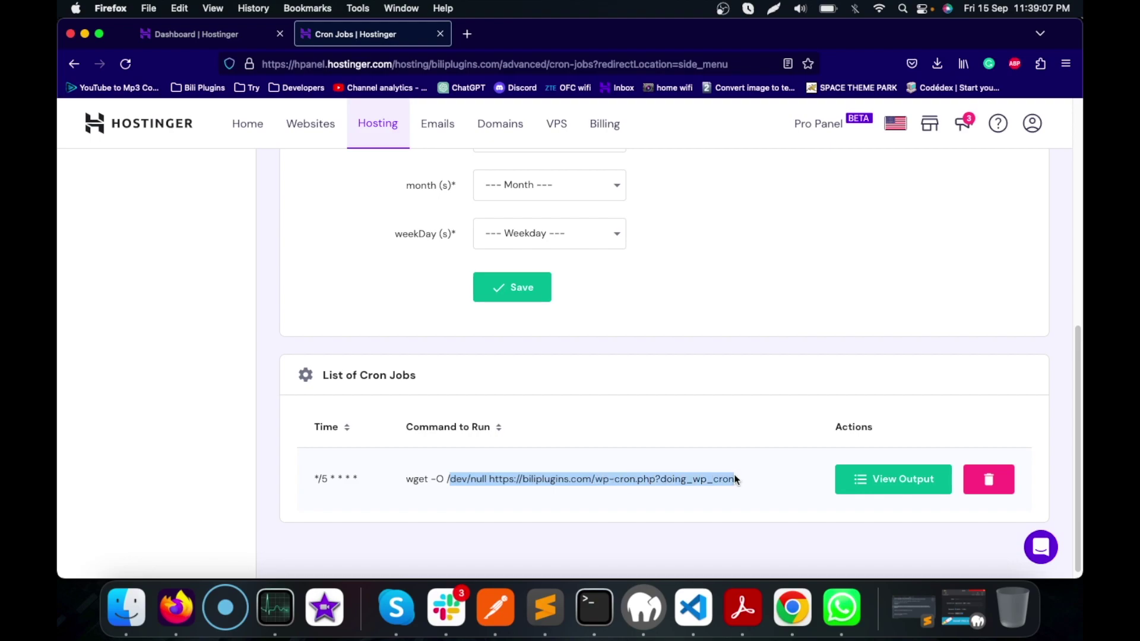
pyautogui.click(736, 480)
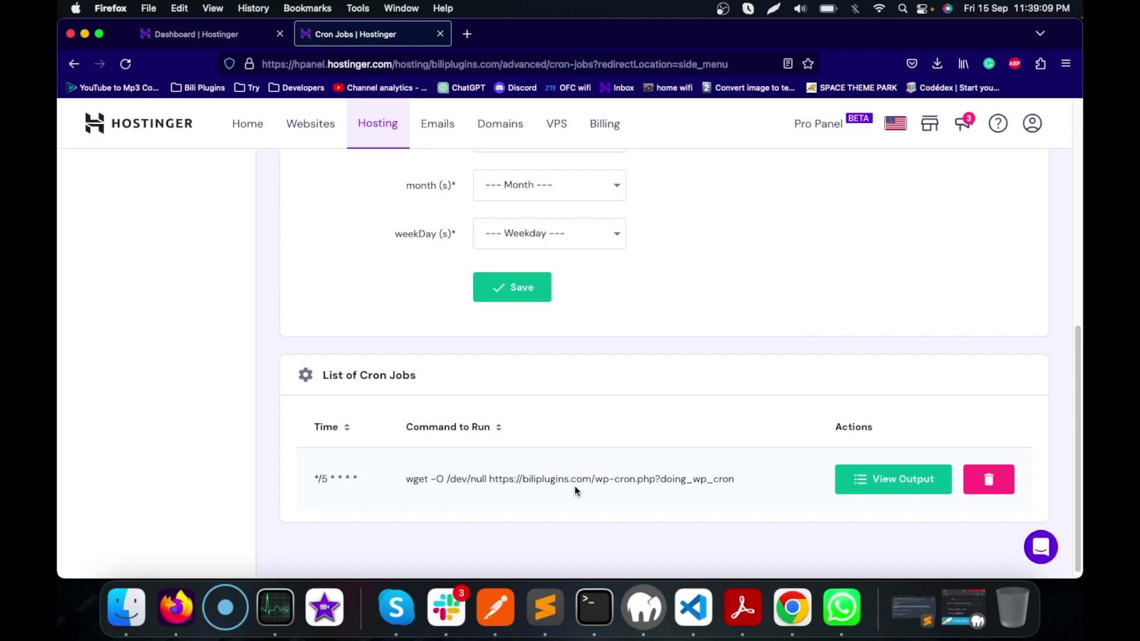
pyautogui.moveTo(597, 479); pyautogui.dragTo(447, 482)
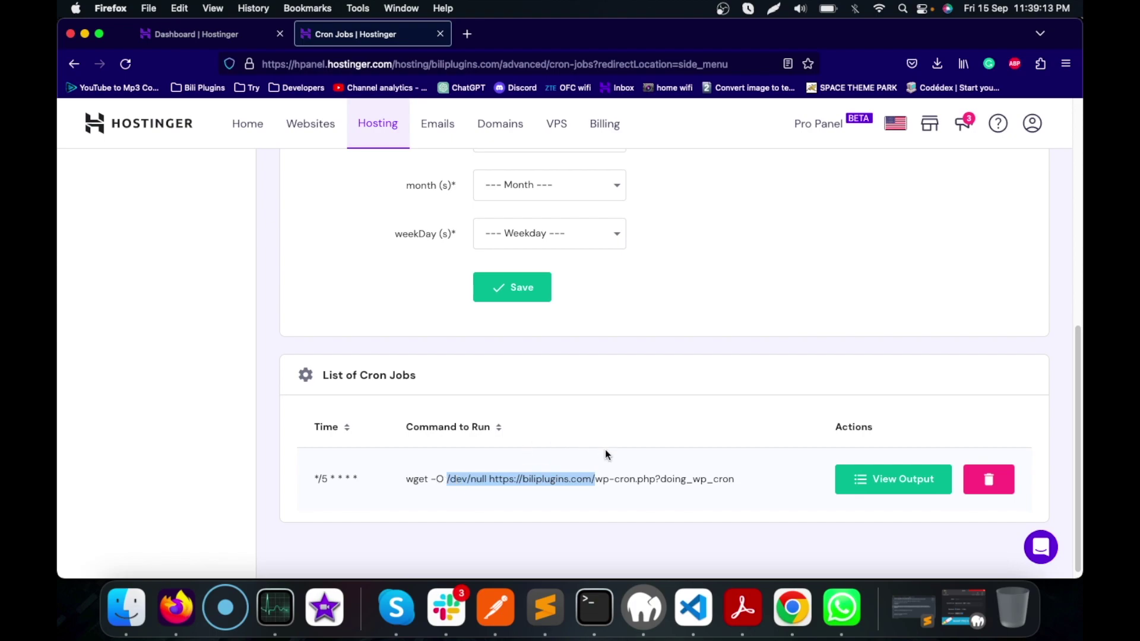
pyautogui.doubleClick(559, 478)
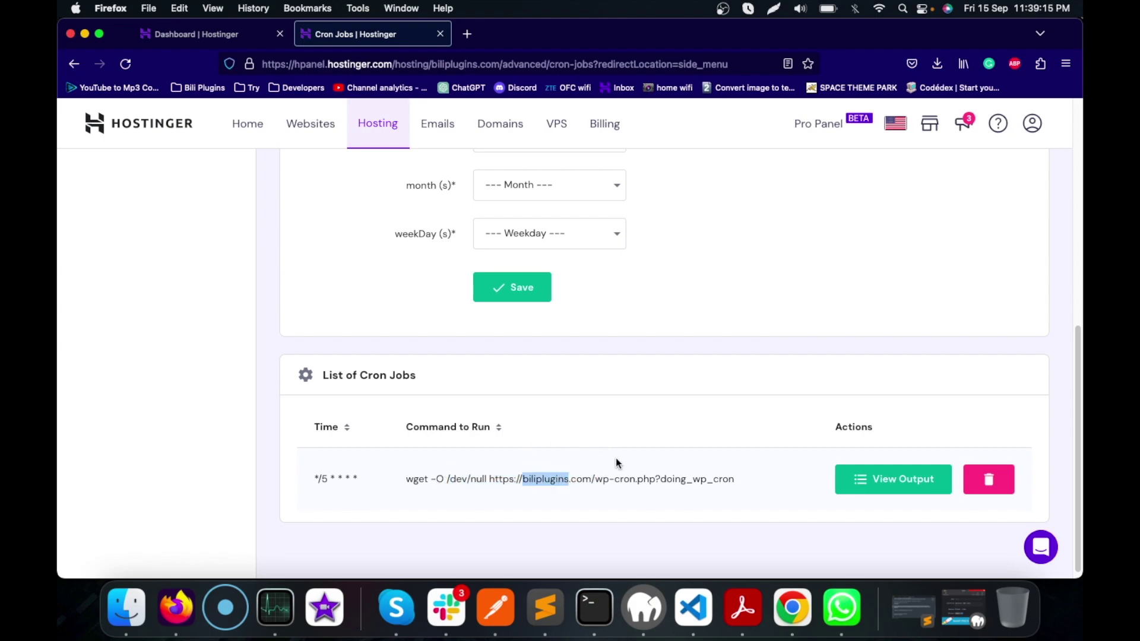
pyautogui.click(593, 479)
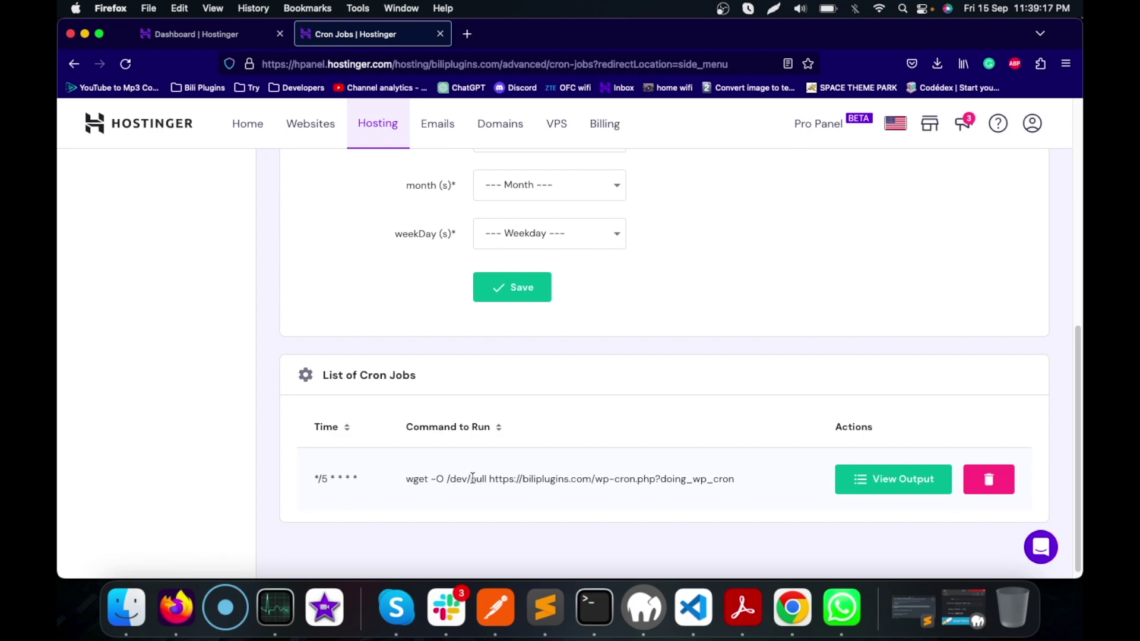
pyautogui.moveTo(489, 478); pyautogui.dragTo(594, 479)
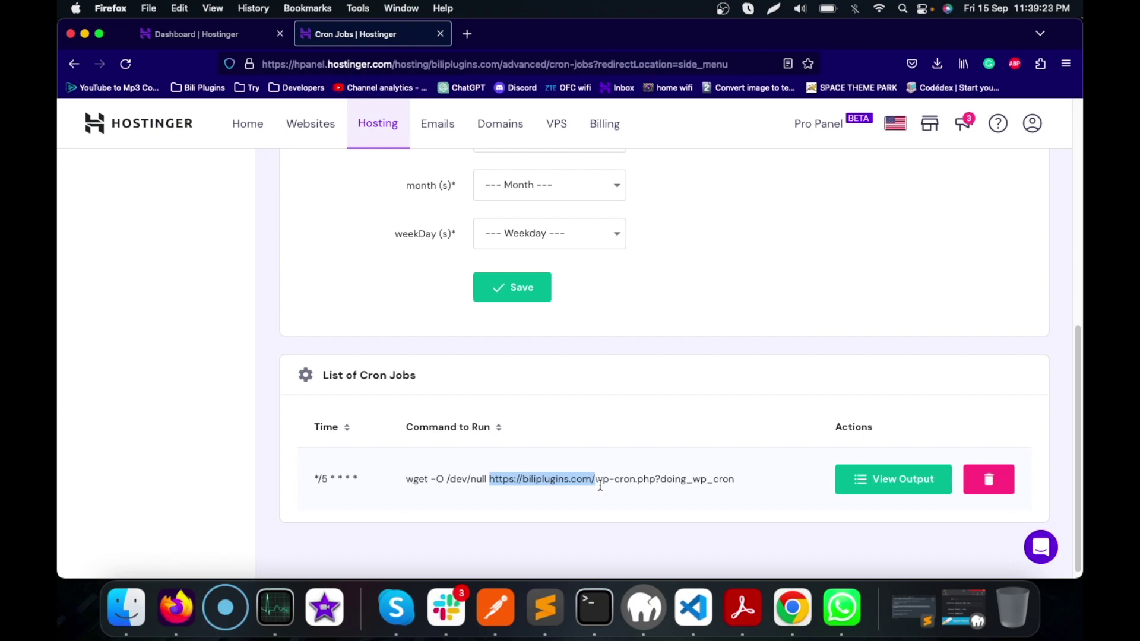
pyautogui.click(597, 480)
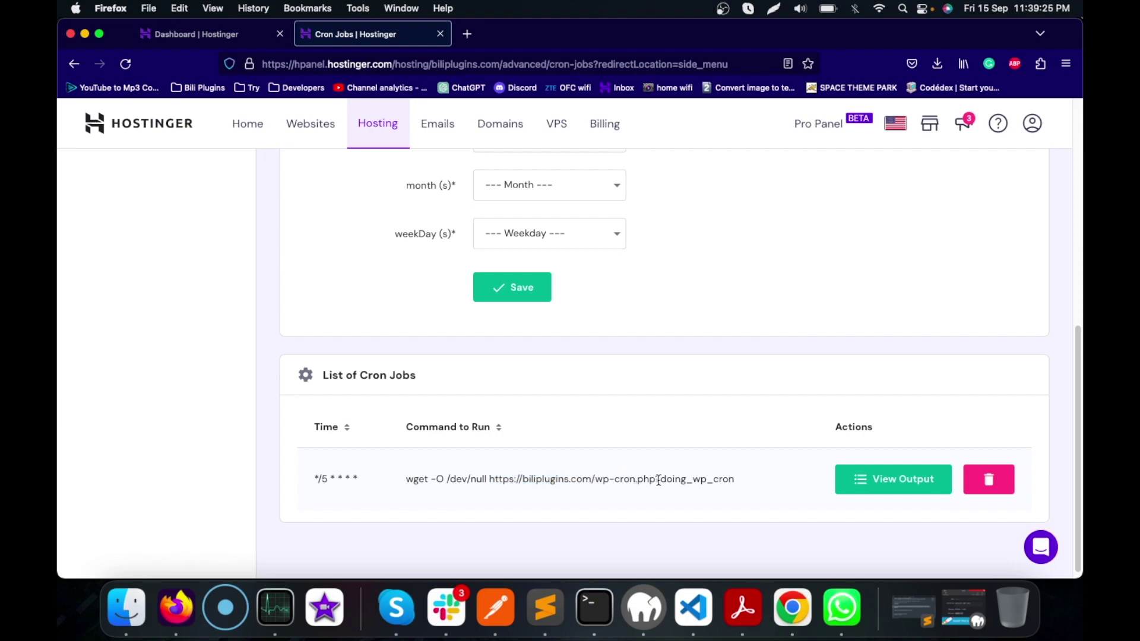
pyautogui.moveTo(659, 480); pyautogui.dragTo(712, 479)
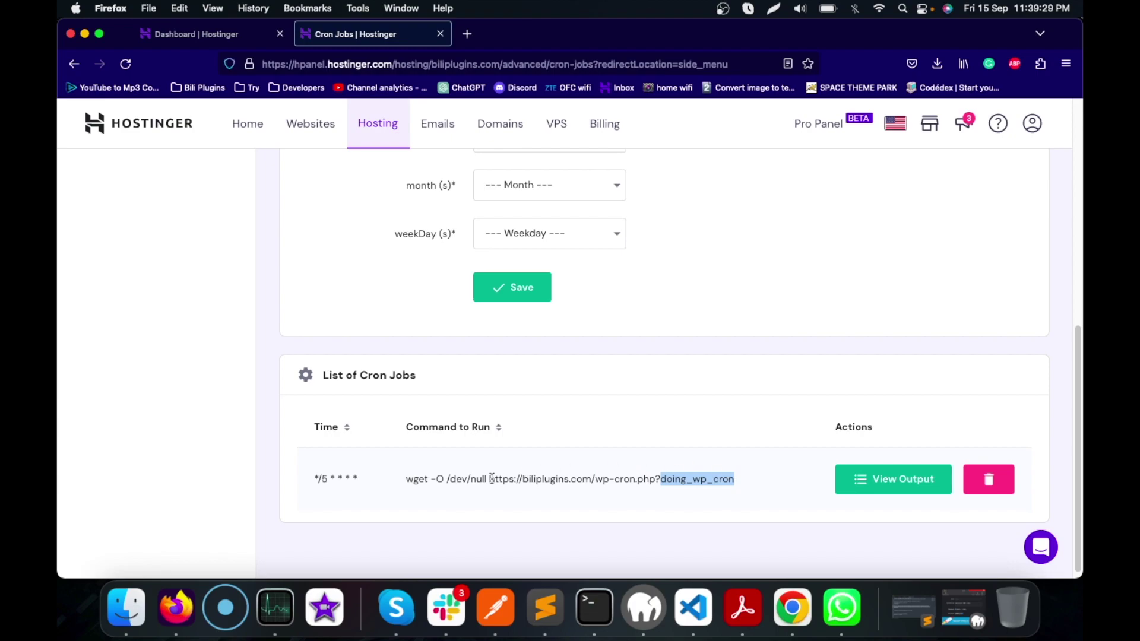
pyautogui.moveTo(488, 479); pyautogui.dragTo(595, 478)
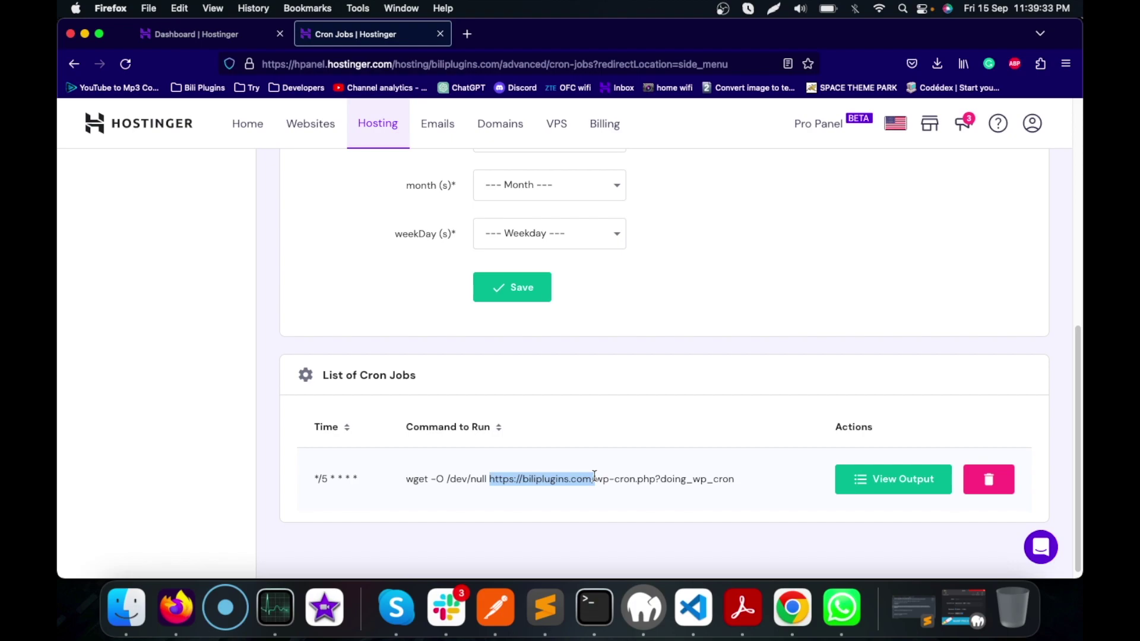
pyautogui.moveTo(313, 479); pyautogui.dragTo(361, 487)
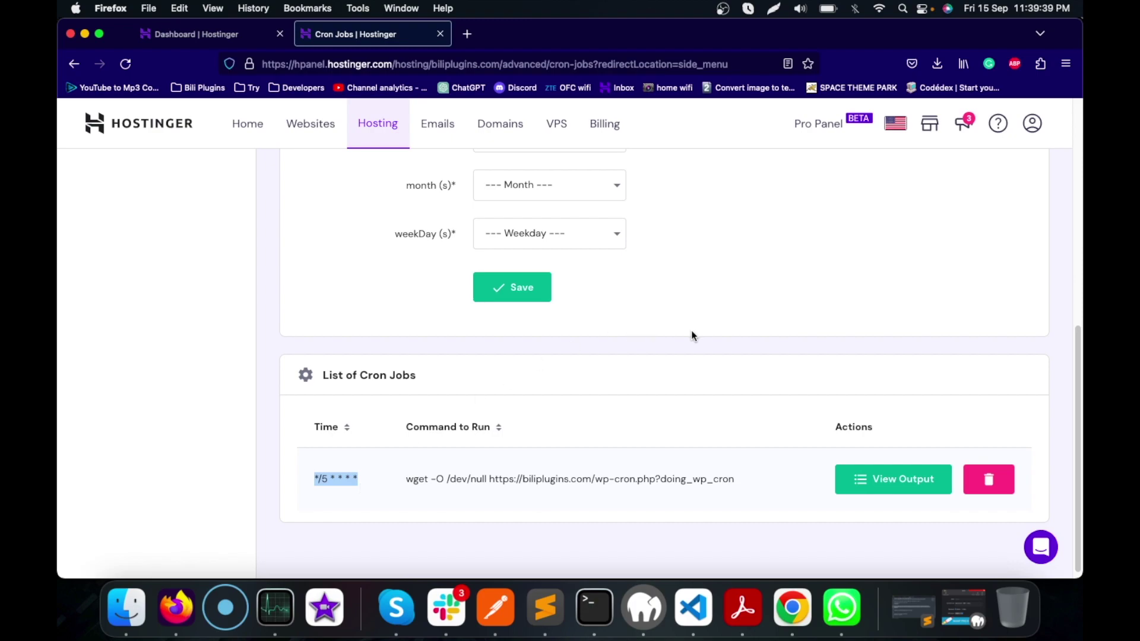
pyautogui.scroll(2, 691, 330)
pyautogui.scroll(-2, 691, 330)
pyautogui.scroll(1, 692, 331)
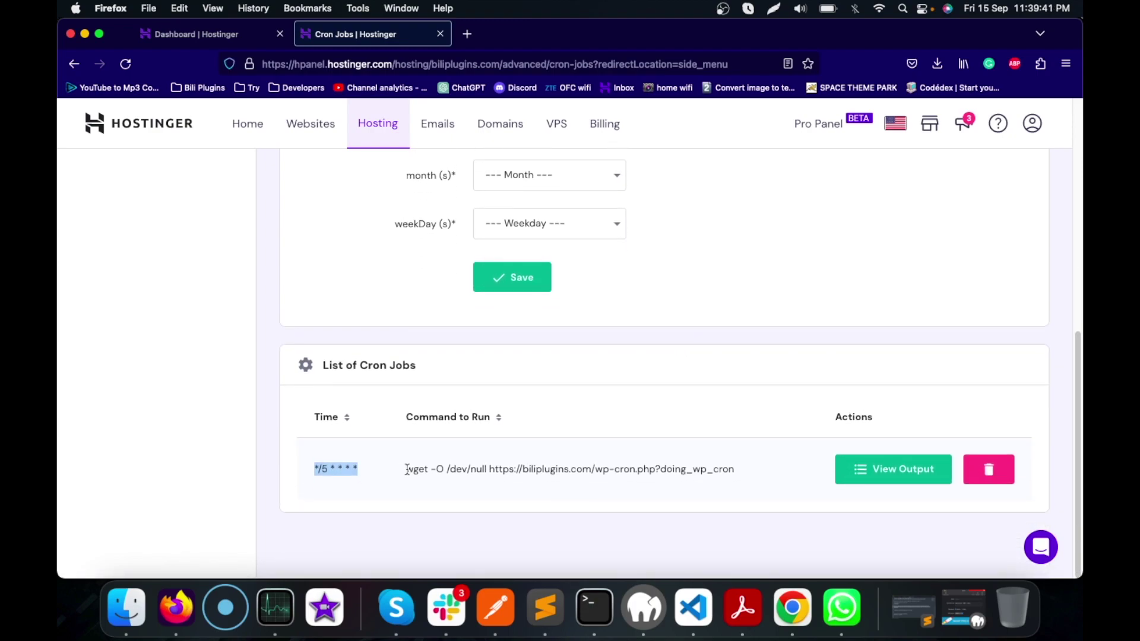
pyautogui.moveTo(406, 469); pyautogui.dragTo(741, 477)
pyautogui.press('super+c')
pyautogui.scroll(10, 752, 478)
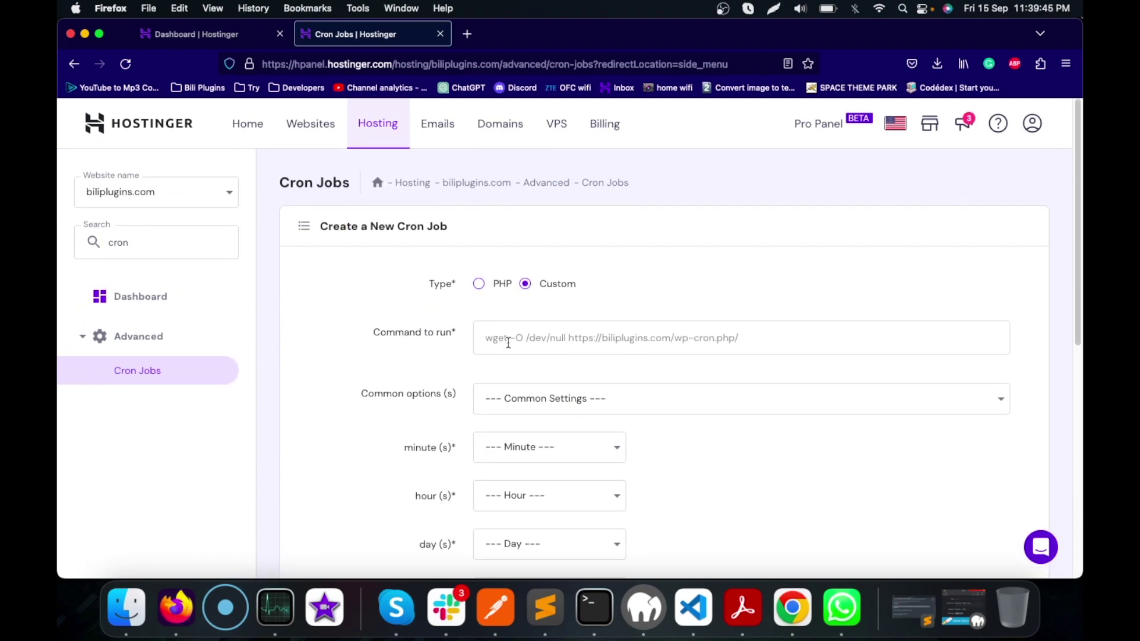
# Paste the wget wp-cron command, undo it, and browse the common schedule presets
pyautogui.click(508, 343)
pyautogui.press('super+v')
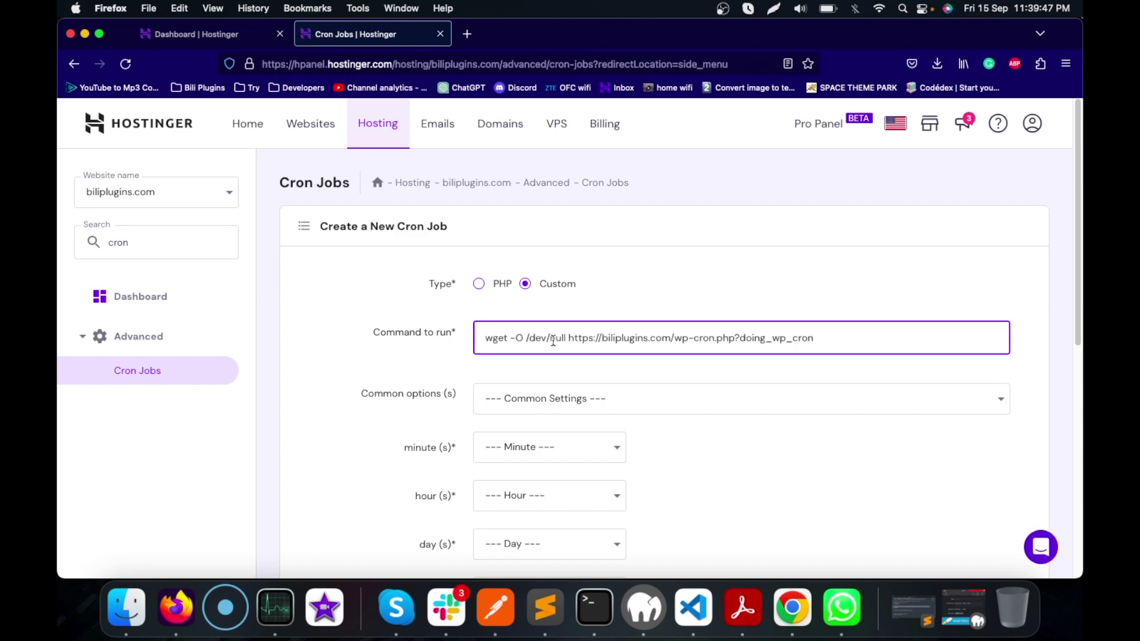
pyautogui.press('super+z')
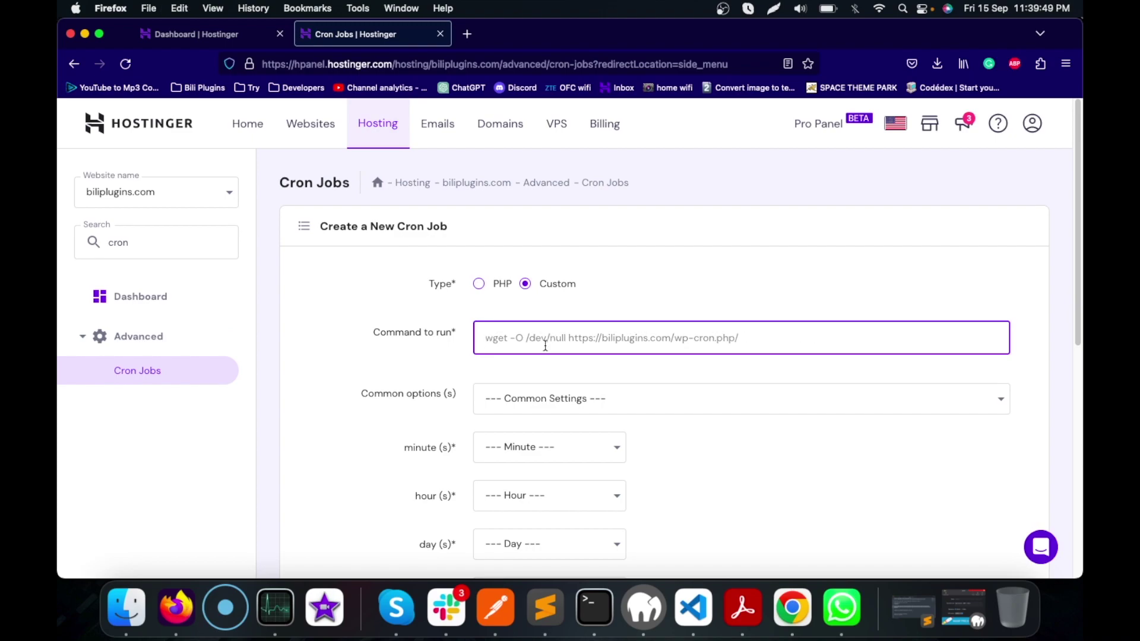
pyautogui.click(536, 398)
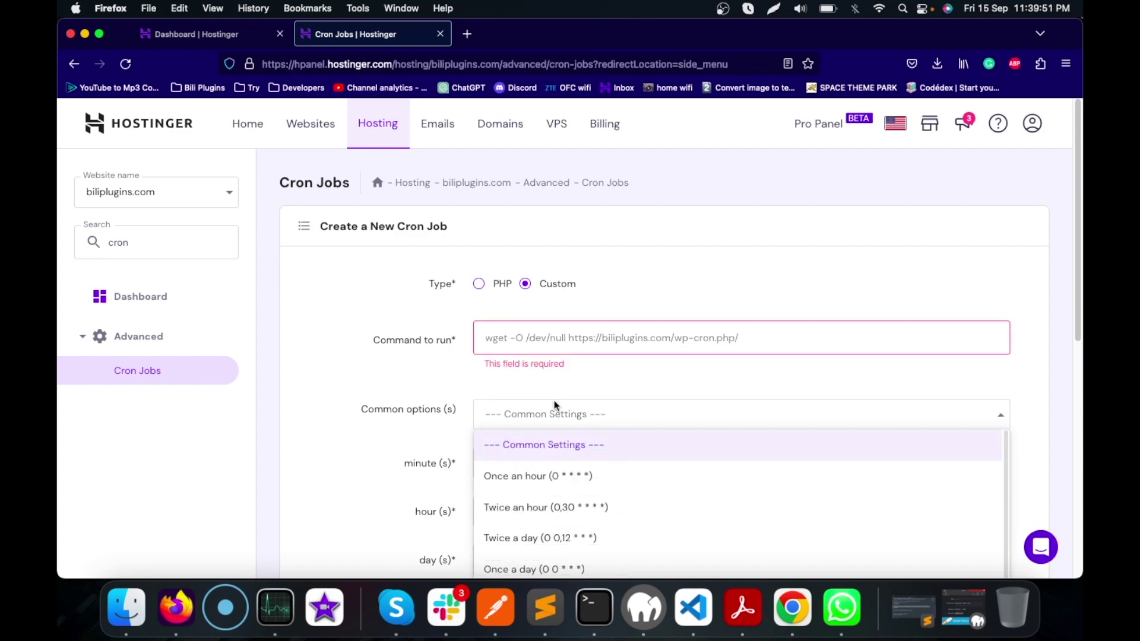
pyautogui.scroll(-4, 533, 440)
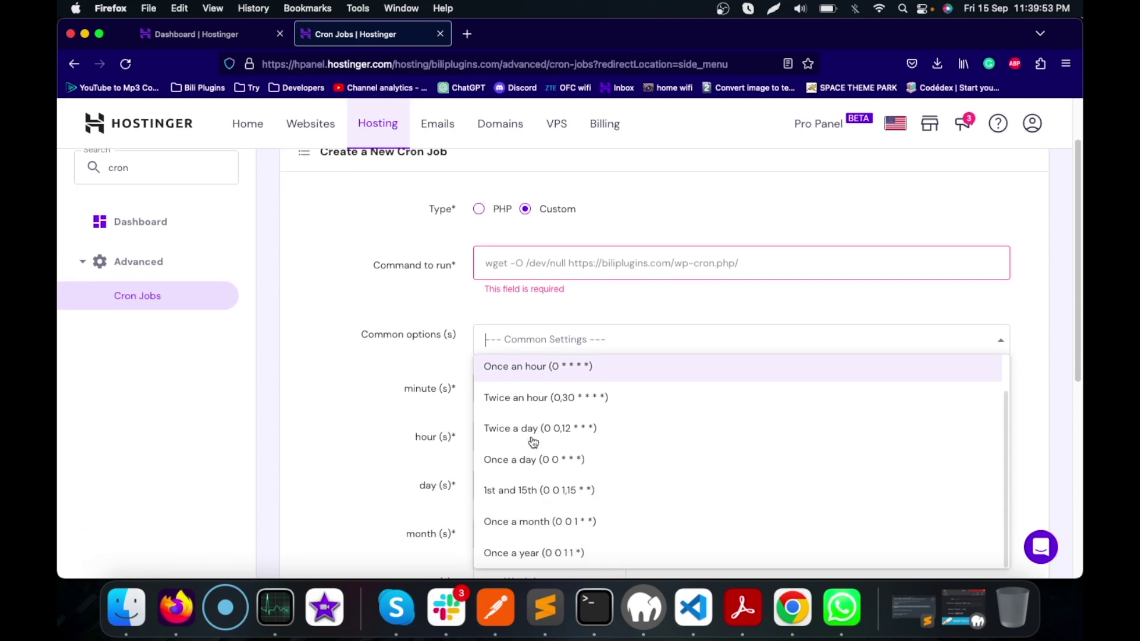
pyautogui.scroll(-2, 601, 440)
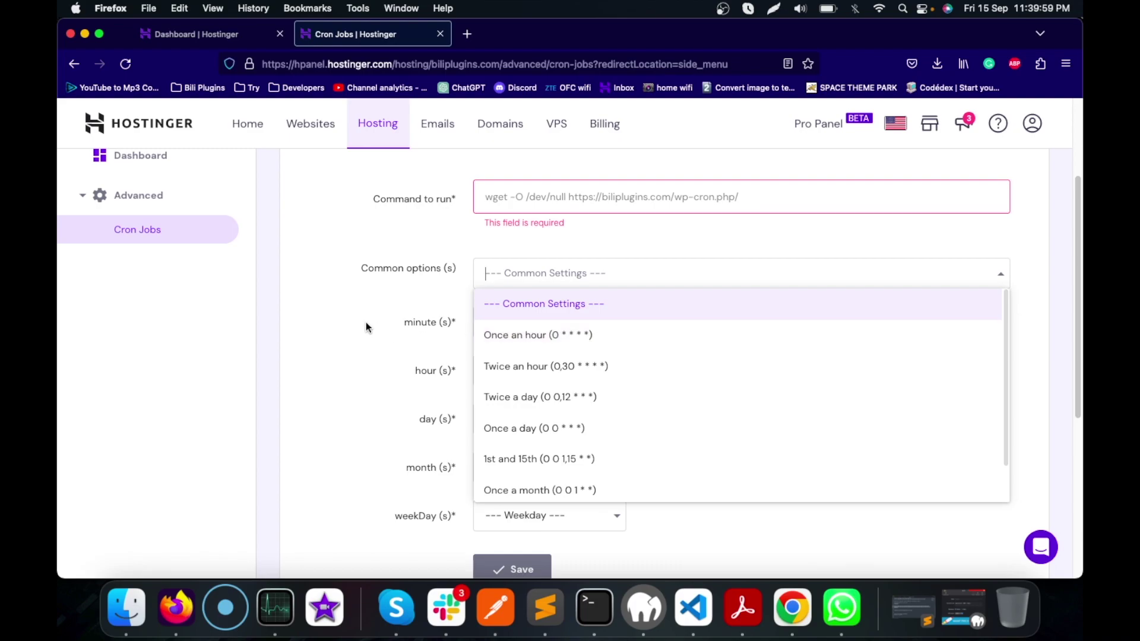
pyautogui.click(341, 316)
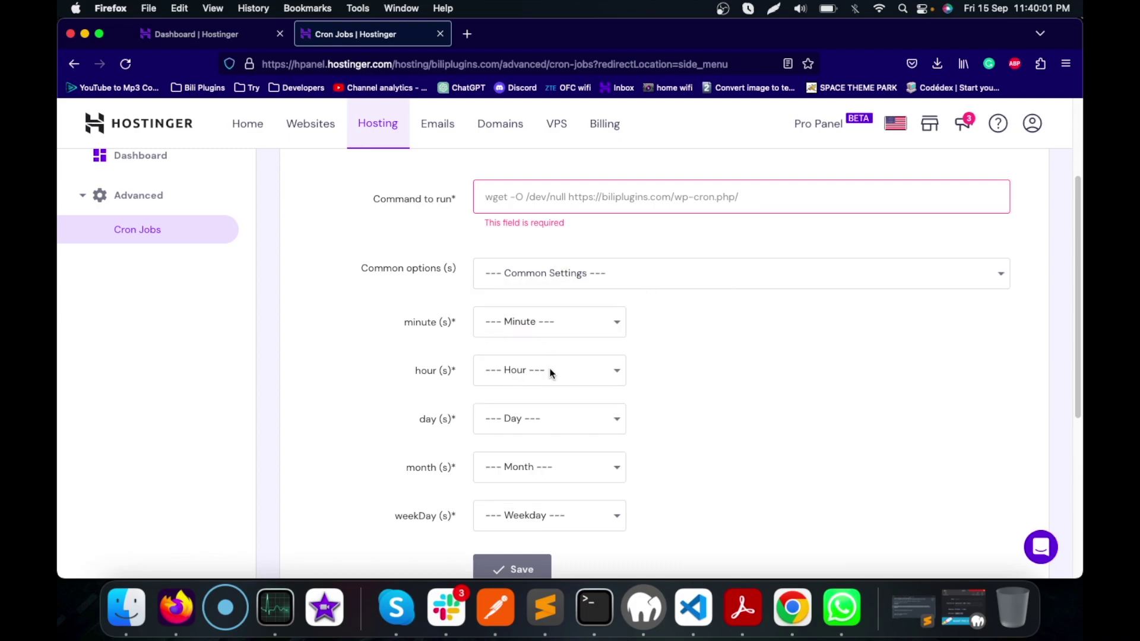
# Set the minute field to Every 5 minutes (*/5) and paste the wget command back in
pyautogui.click(541, 336)
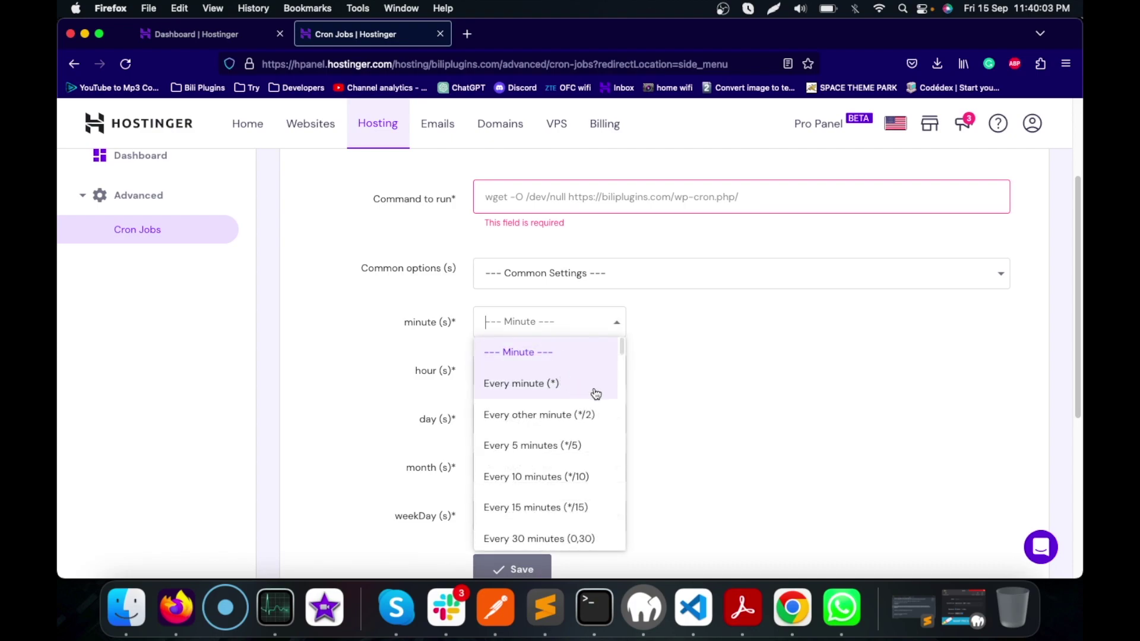
pyautogui.click(570, 438)
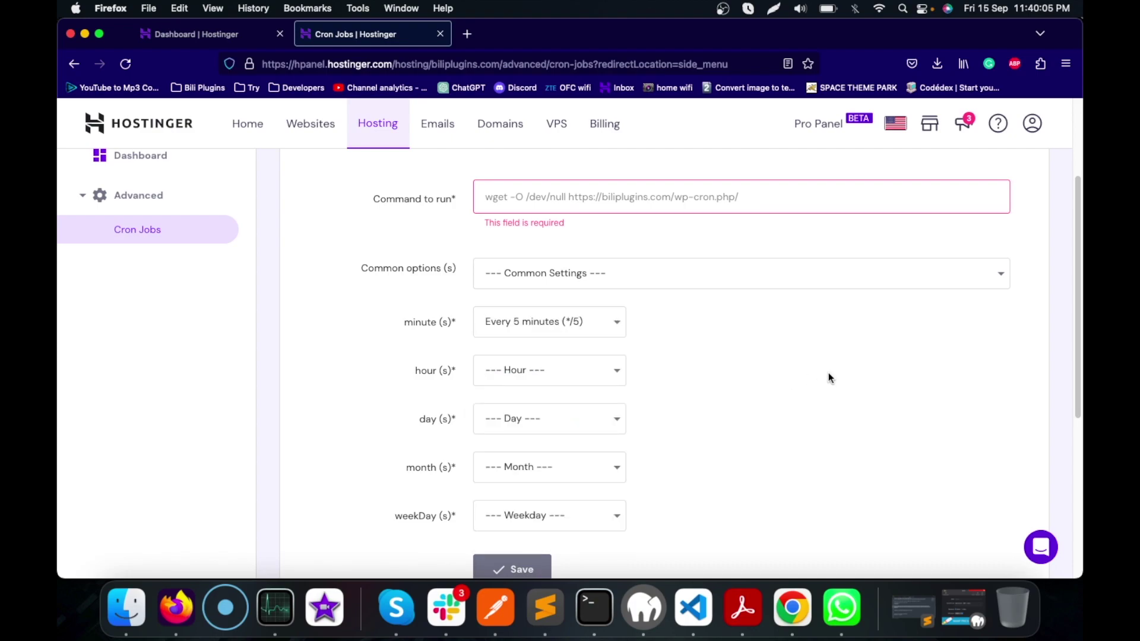
pyautogui.scroll(-1, 829, 378)
pyautogui.scroll(2, 828, 378)
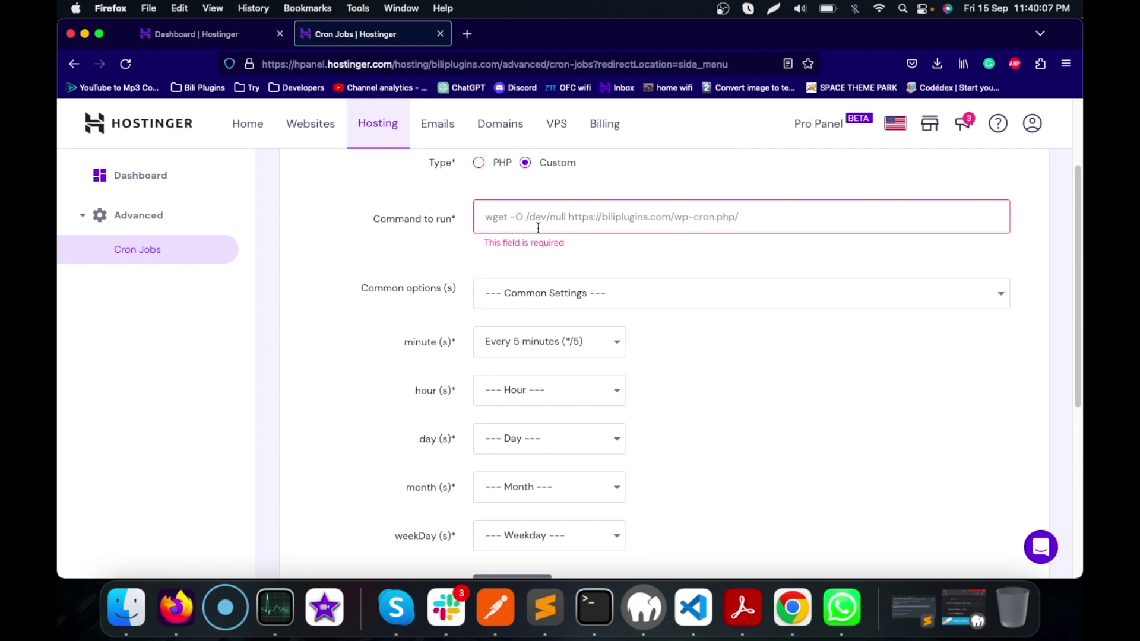
pyautogui.press('super+v')
pyautogui.scroll(-5, 789, 305)
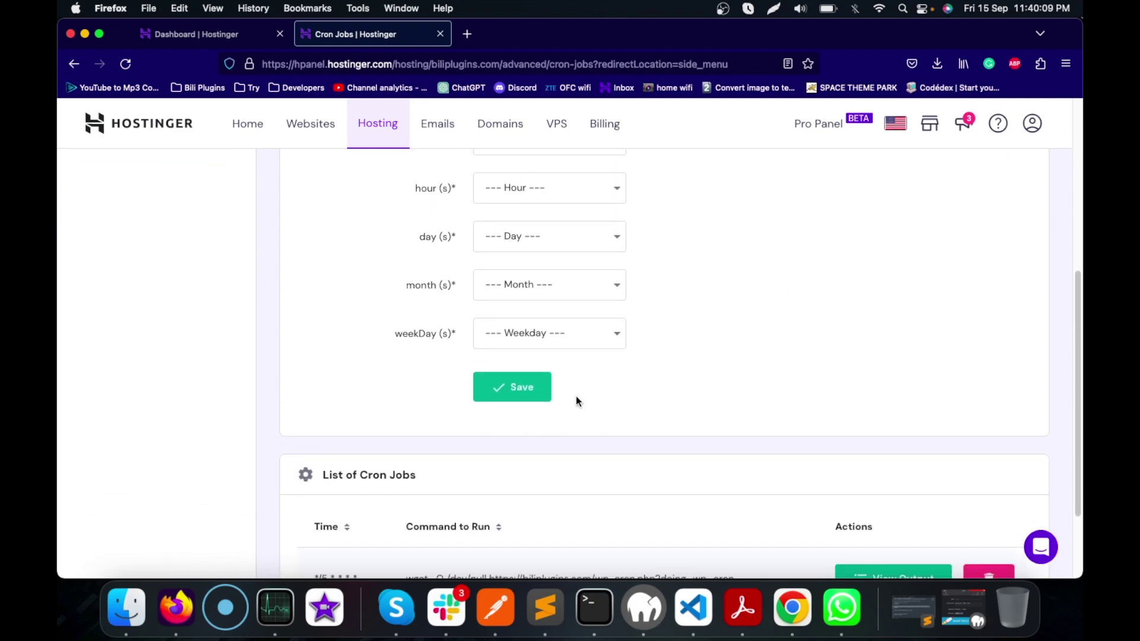
pyautogui.click(510, 392)
pyautogui.scroll(-2, 619, 388)
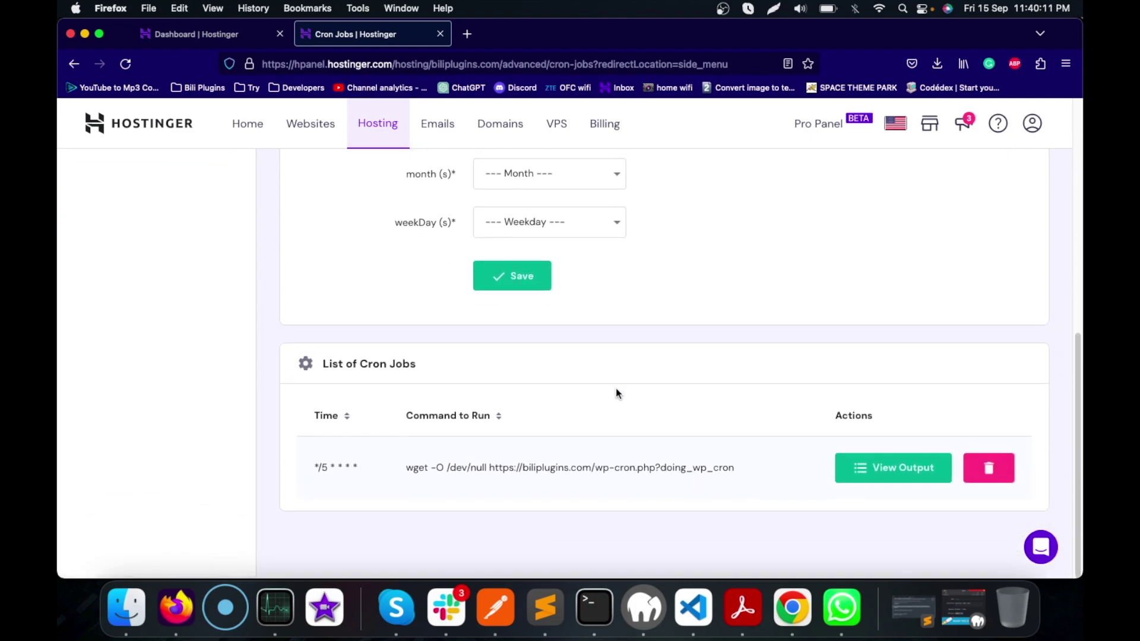
pyautogui.scroll(5, 727, 334)
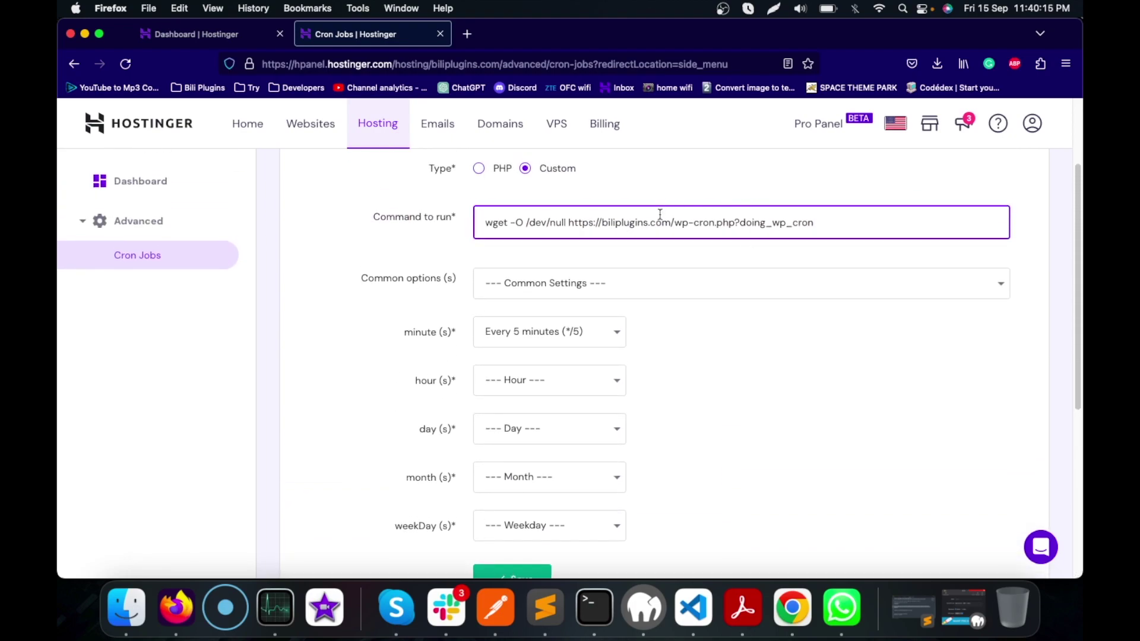
pyautogui.scroll(-2, 782, 392)
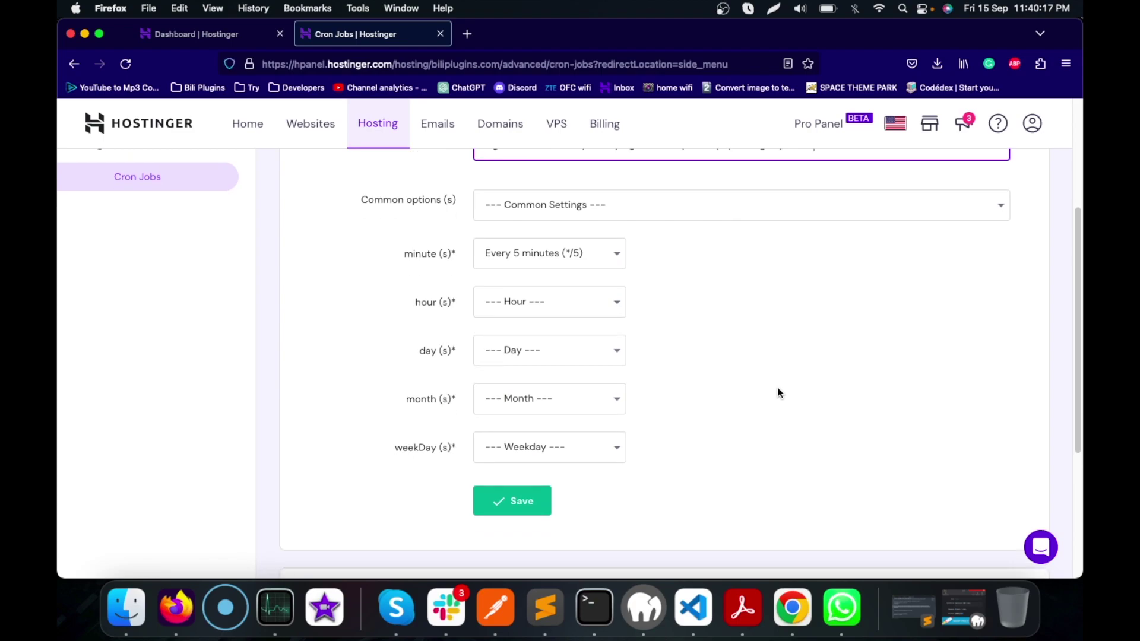
pyautogui.click(534, 246)
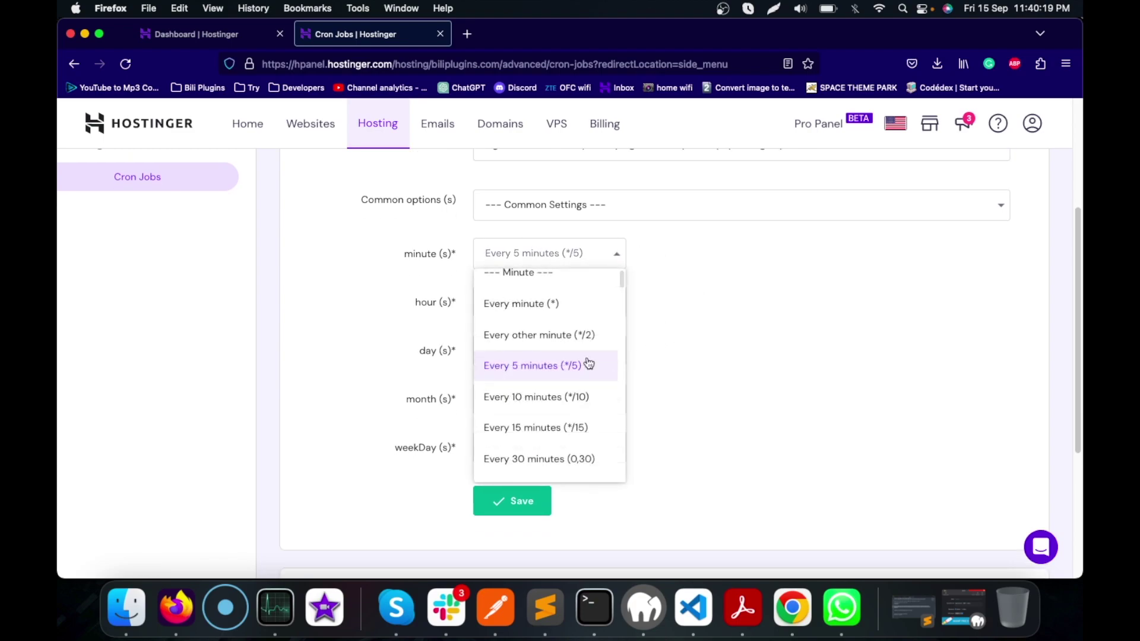
pyautogui.click(808, 276)
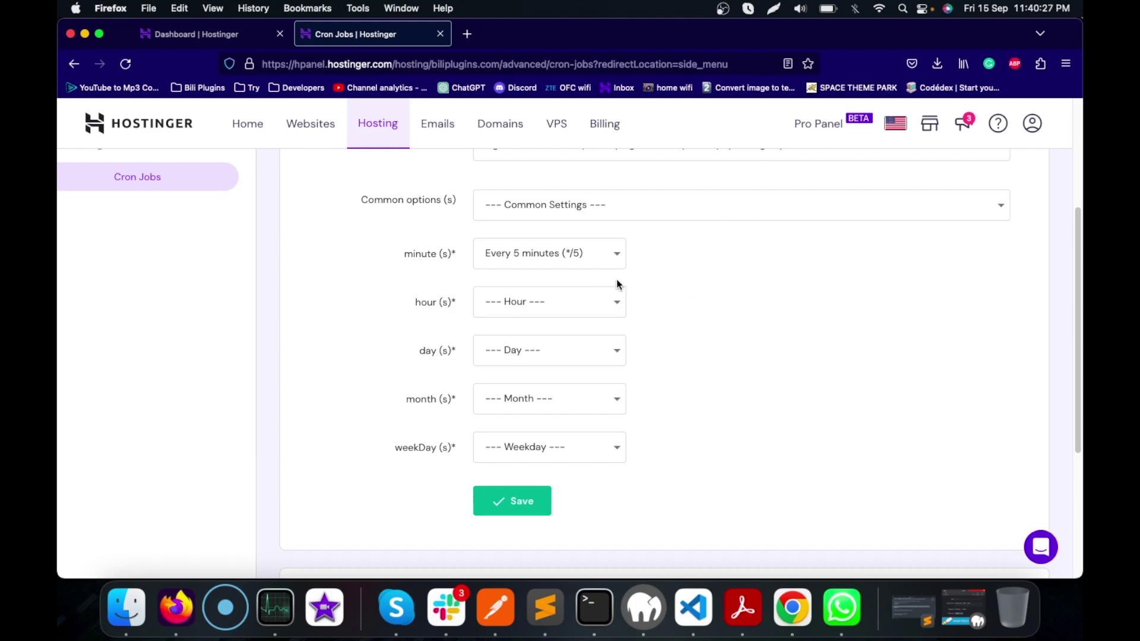
pyautogui.scroll(-2, 734, 332)
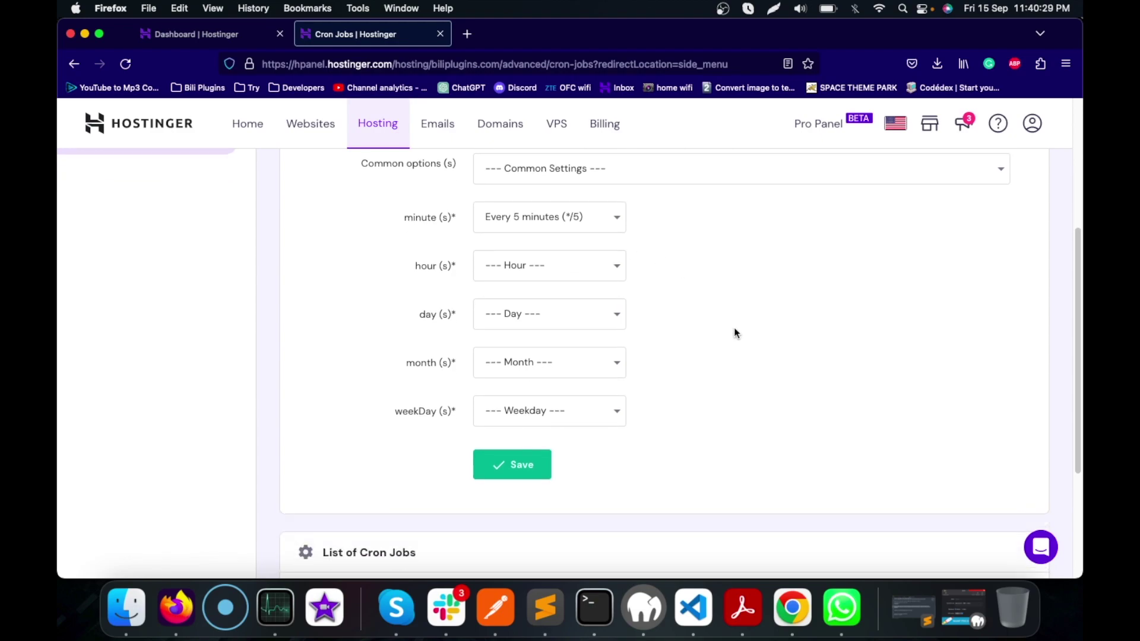
pyautogui.scroll(1, 734, 332)
pyautogui.scroll(2, 734, 333)
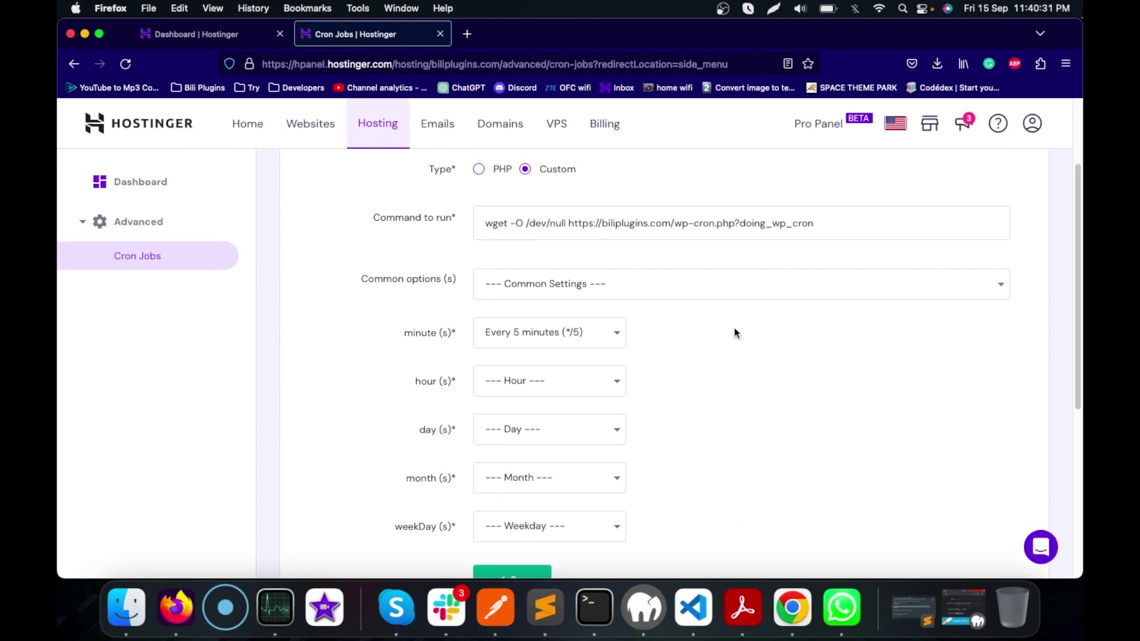